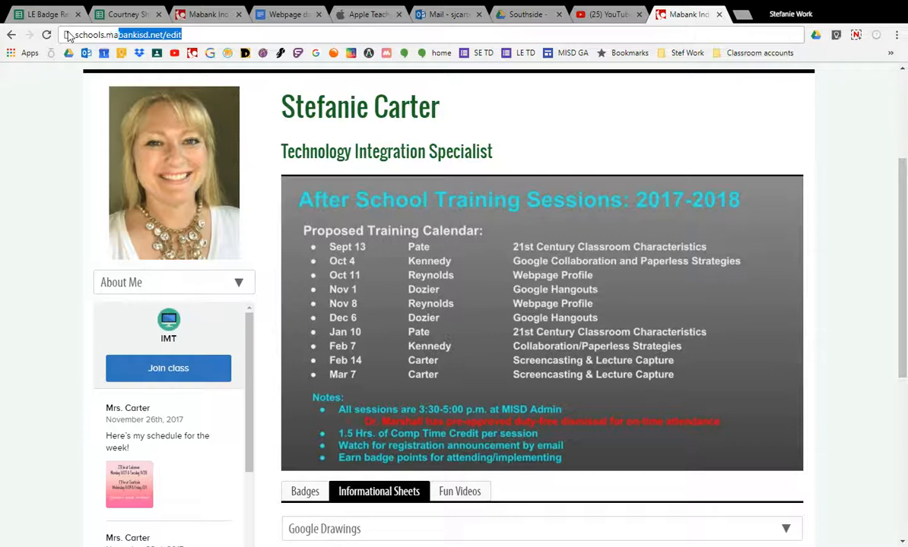
- Go to schools.mabankisd.net/edit and log in with the saved account credentials
key(shift+Right)
key(shift+Right)
key(shift+Right)
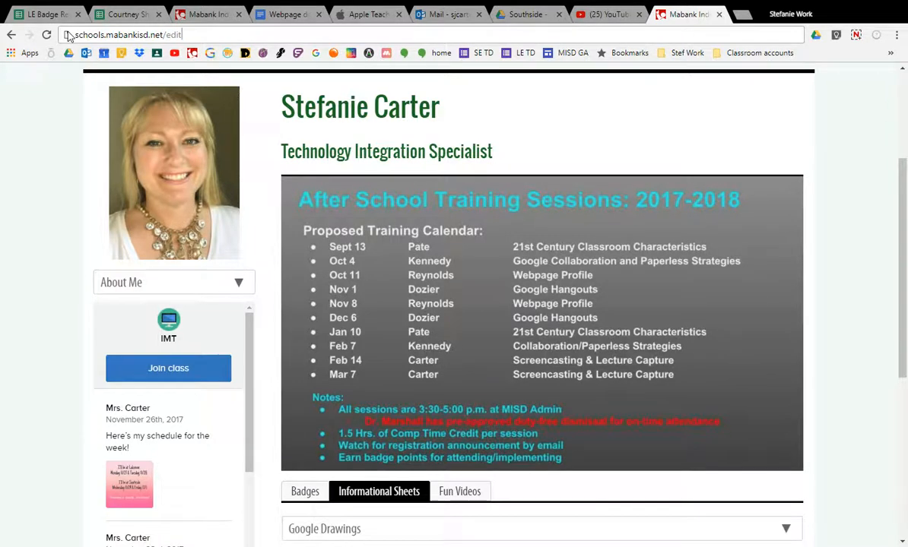
key(Return)
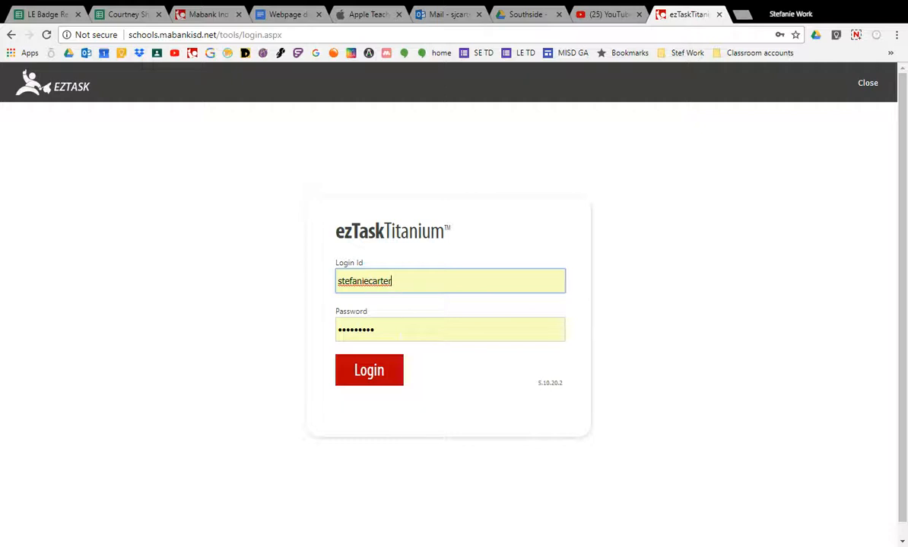
click(383, 373)
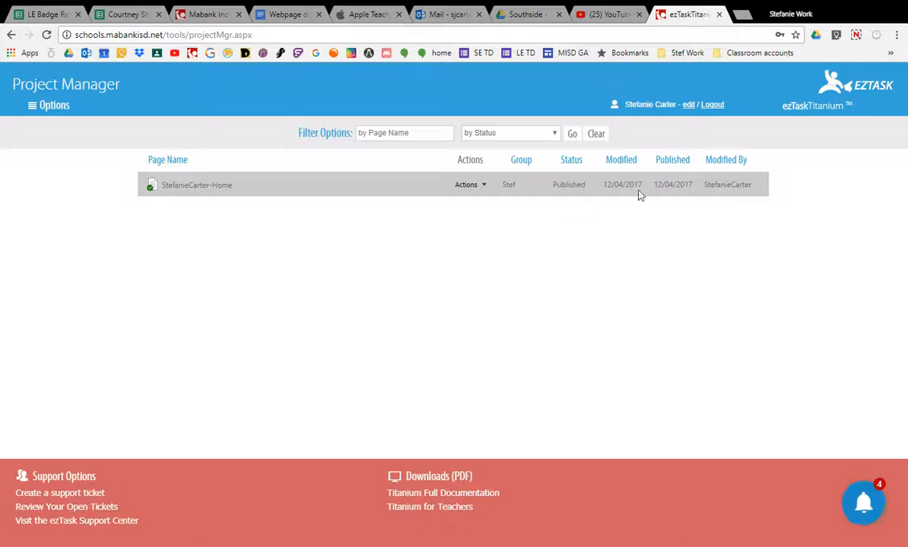
- Open the published home page for editing and look over its content blocks
click(219, 190)
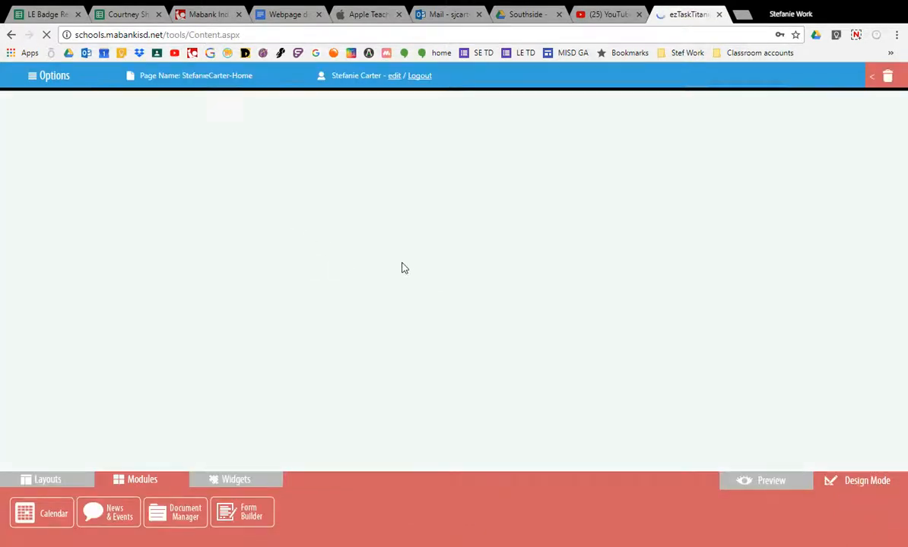
scroll(476, 282, down, 3)
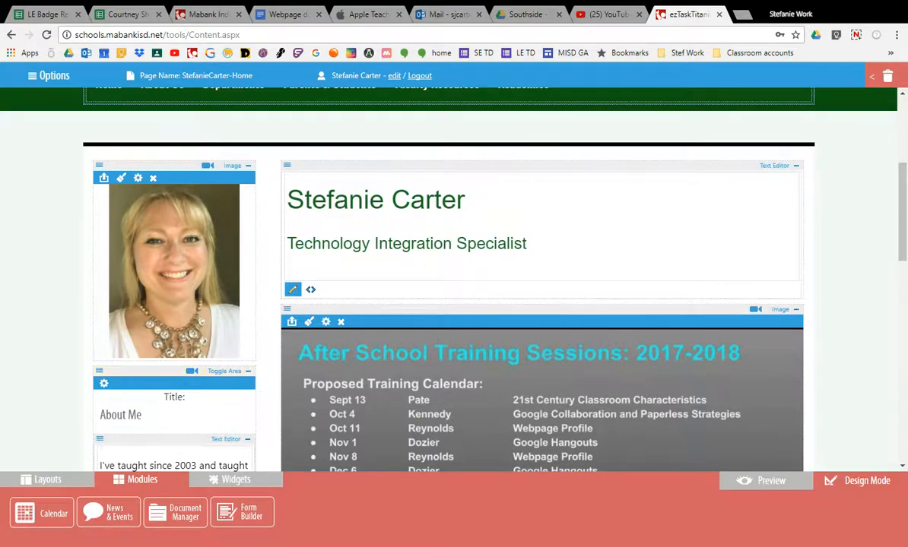
scroll(443, 398, down, 6)
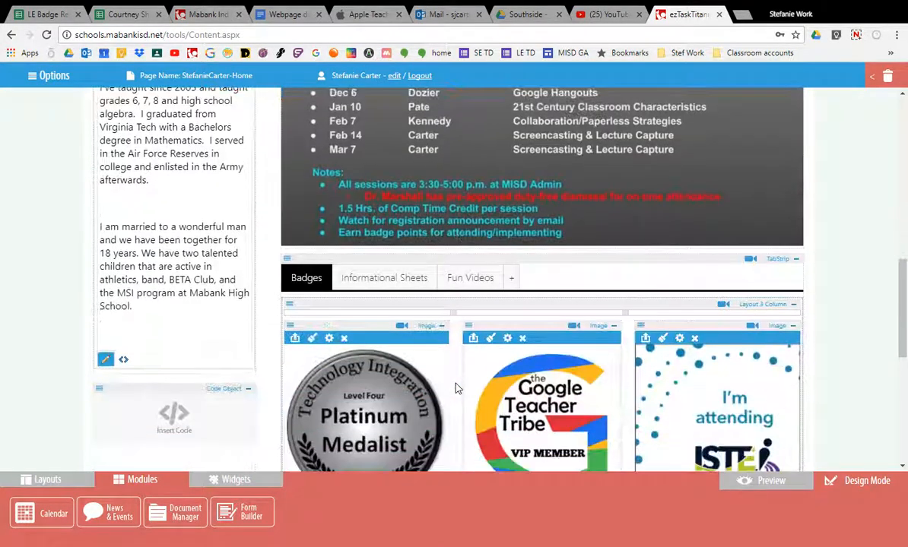
scroll(456, 388, down, 2)
scroll(456, 386, up, 11)
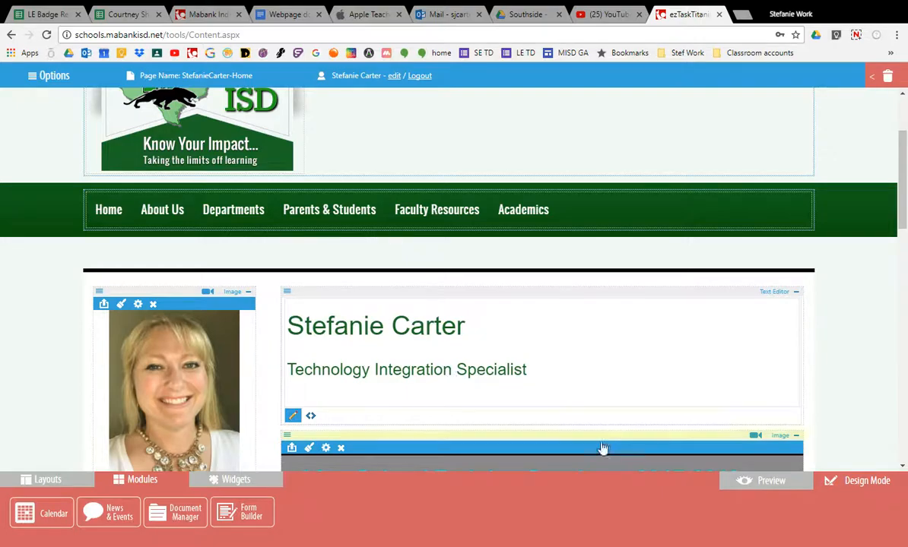
scroll(493, 416, down, 10)
scroll(490, 415, down, 1)
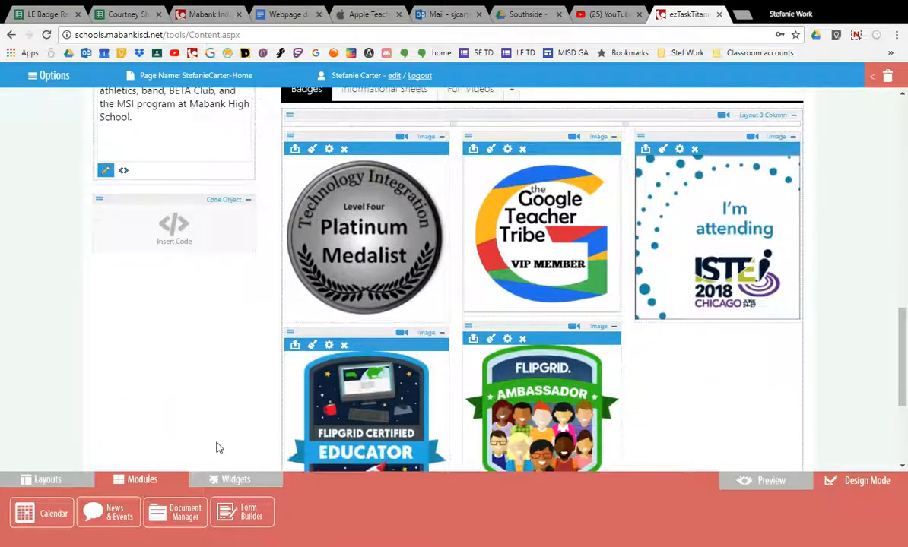
- Show the available layout elements and examine the About Me toggle area beneath the profile picture
scroll(202, 430, up, 5)
click(65, 482)
scroll(304, 410, up, 6)
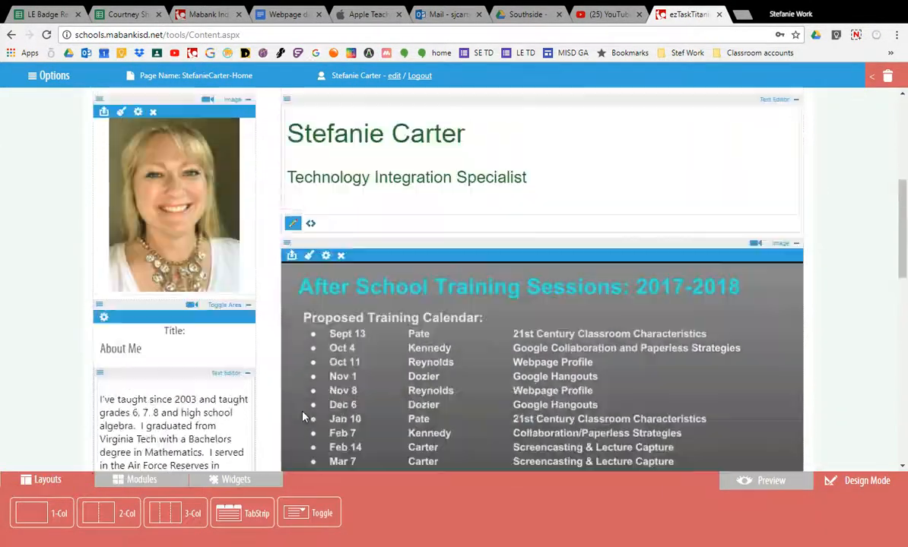
scroll(405, 411, down, 3)
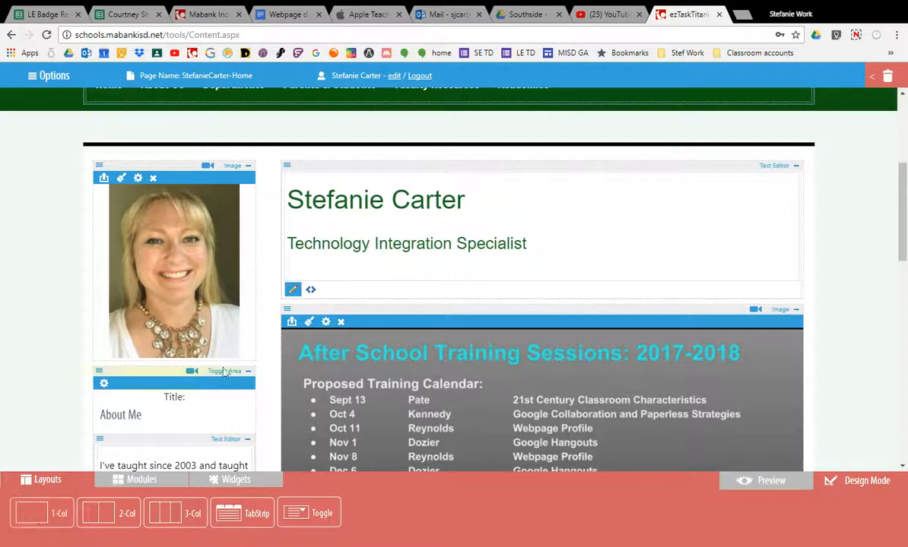
scroll(224, 342, down, 1)
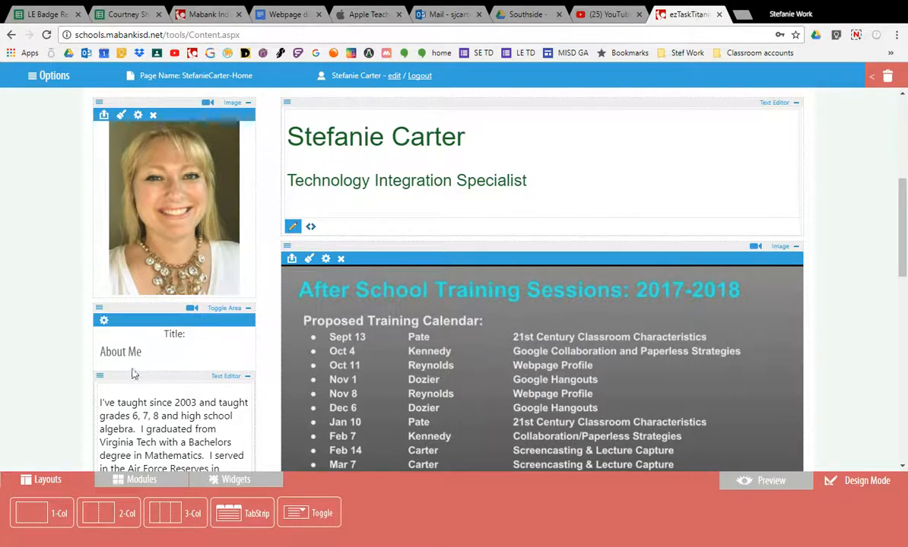
- Preview the page with the About Me section expanded, and return to design mode
click(766, 480)
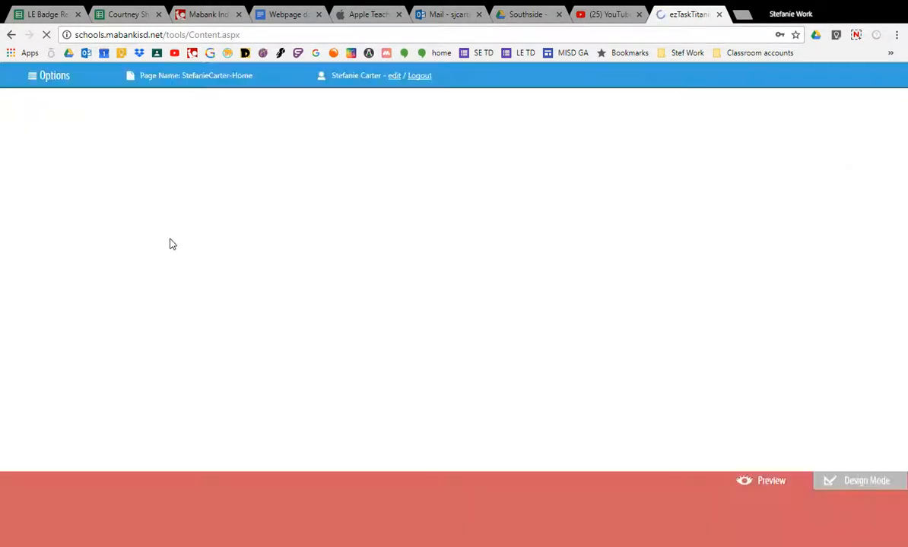
scroll(205, 361, down, 2)
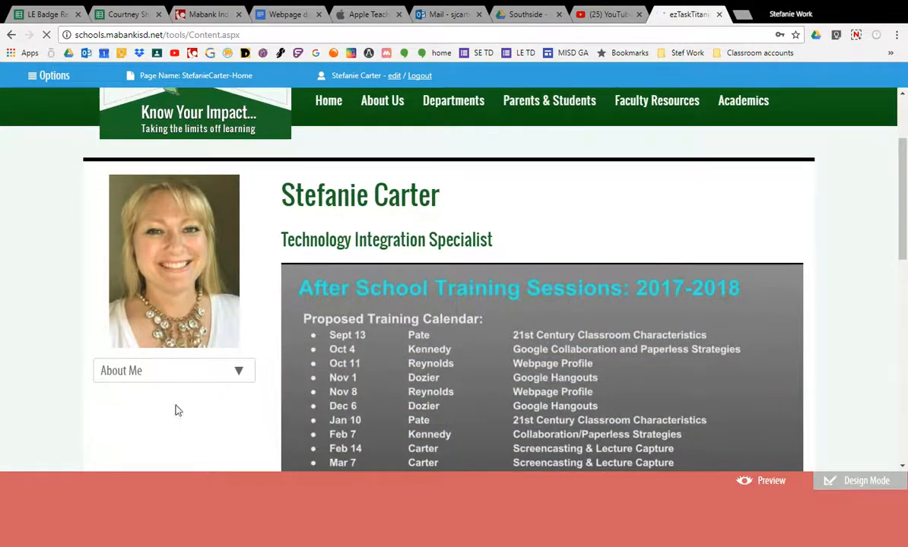
click(238, 371)
scroll(241, 377, down, 2)
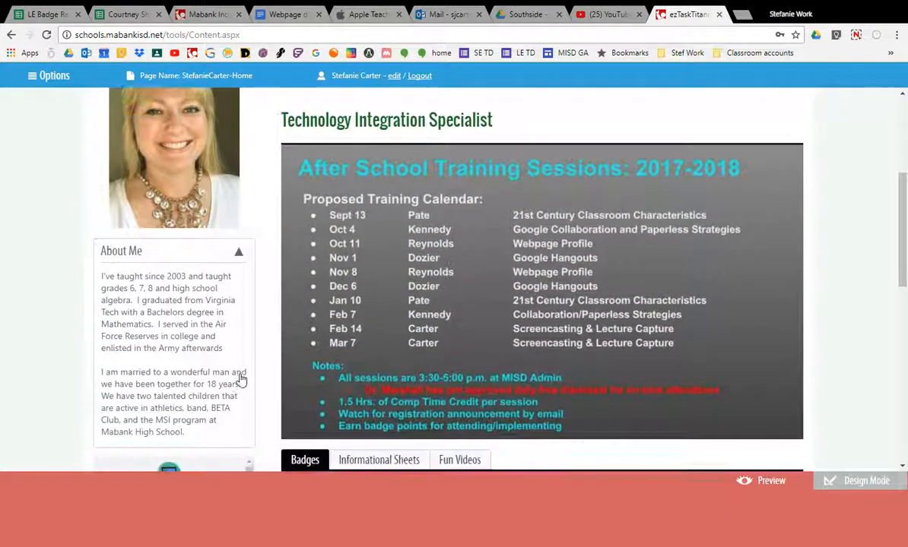
scroll(185, 425, down, 1)
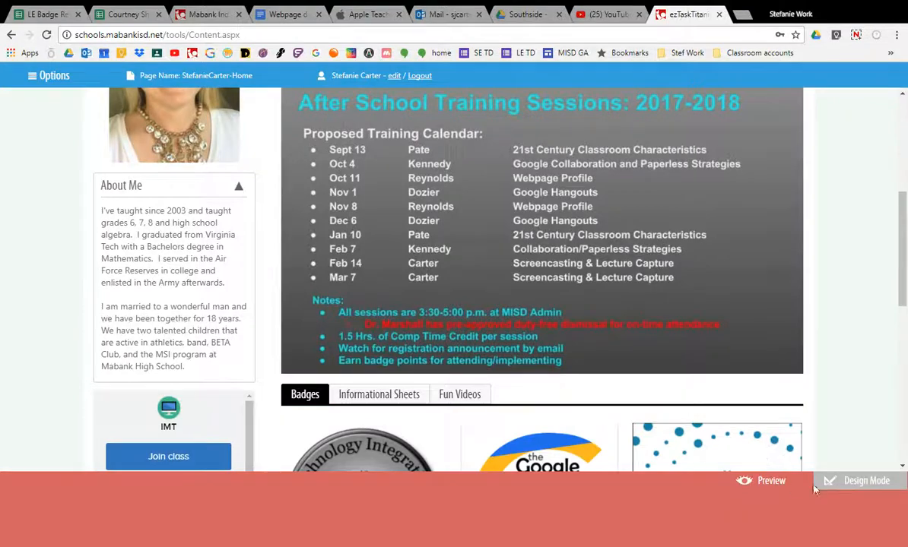
click(830, 474)
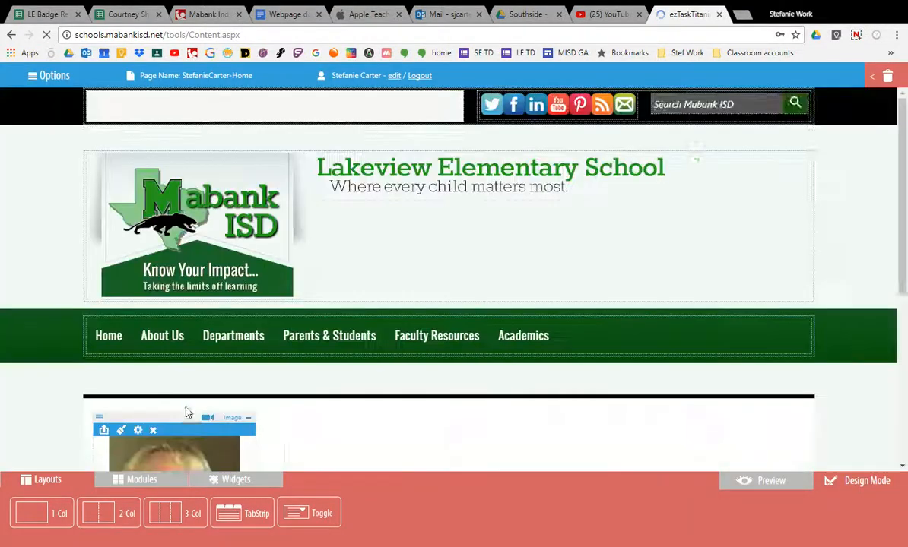
- Try to place a Toggle layout between the biography text and the code object below it
scroll(272, 355, down, 10)
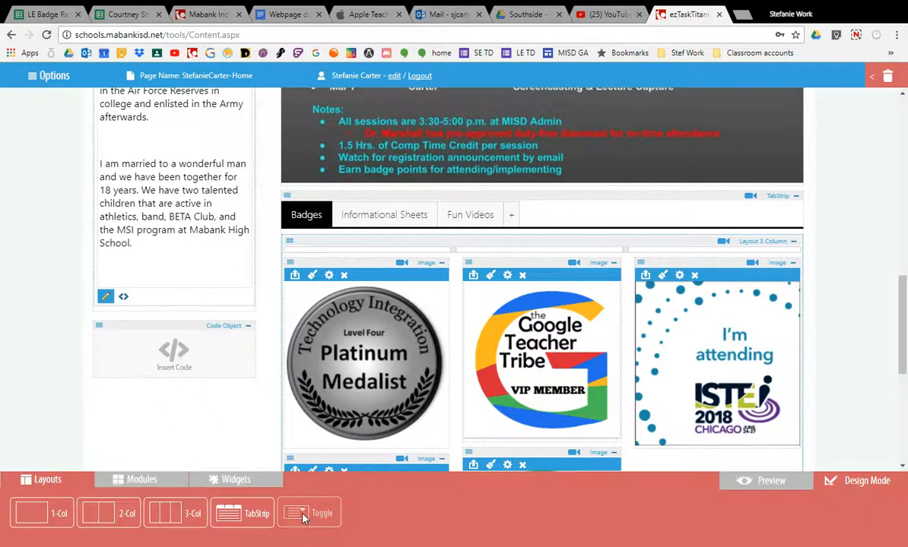
drag(302, 518, 174, 316)
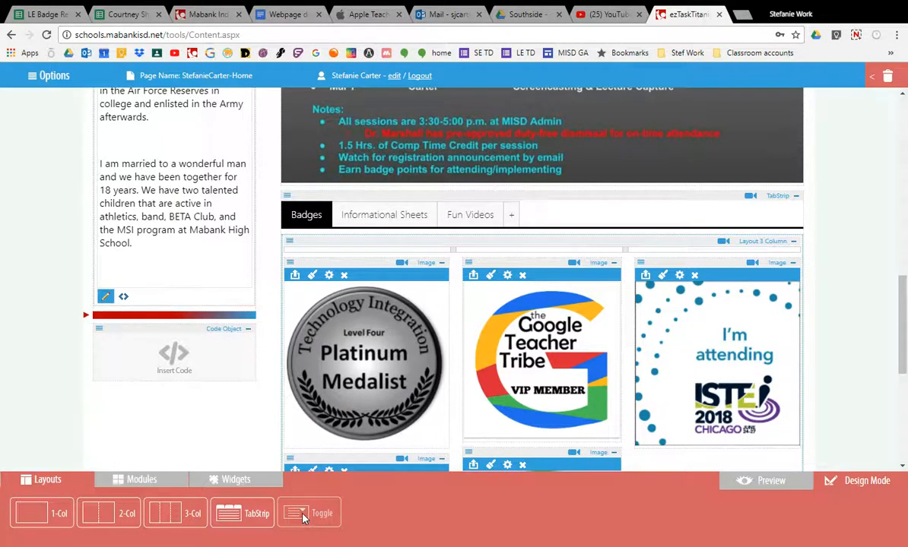
mouse_move(174, 316)
mouse_down()
mouse_move(174, 302)
mouse_move(174, 356)
mouse_move(175, 301)
mouse_up()
click(194, 272)
scroll(194, 272, up, 5)
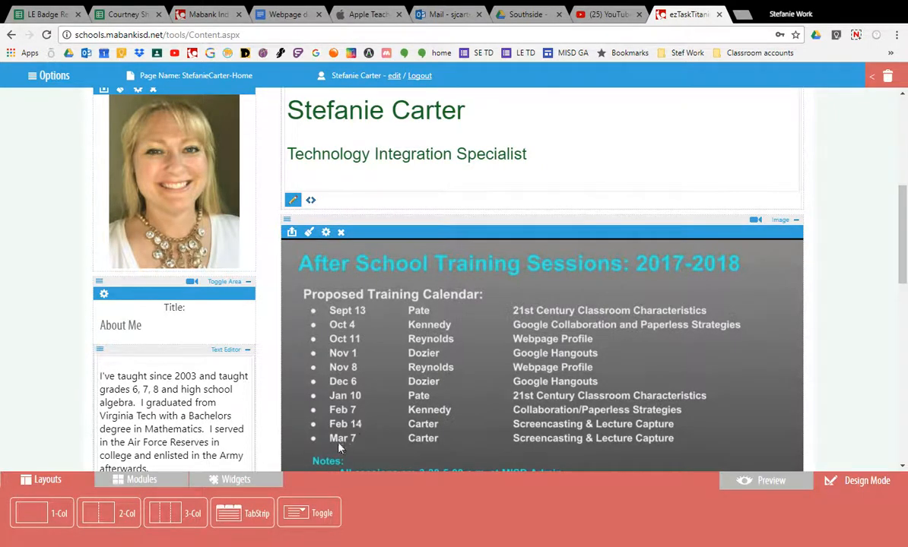
- Select Informational Sheets in the tab strip's add/modify settings, and return to the Badges tab without applying anything
scroll(340, 448, down, 1)
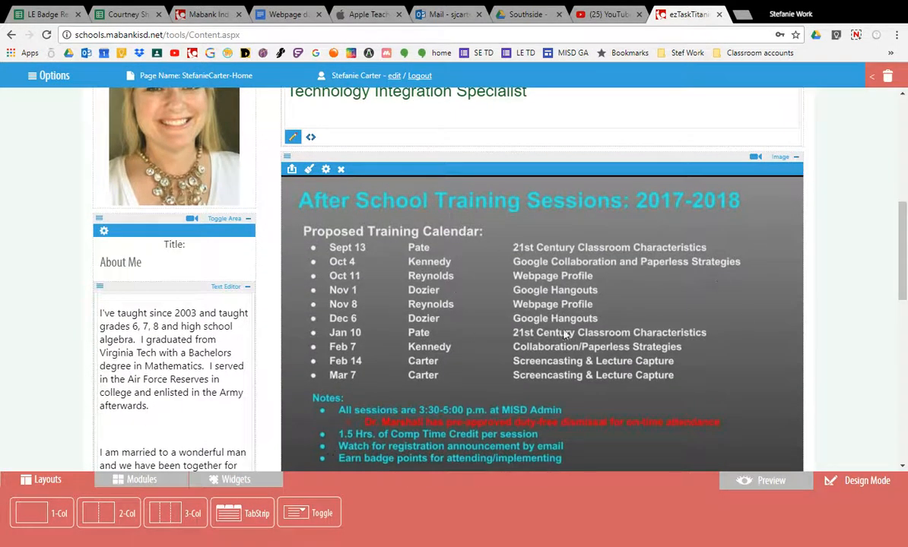
scroll(608, 331, down, 4)
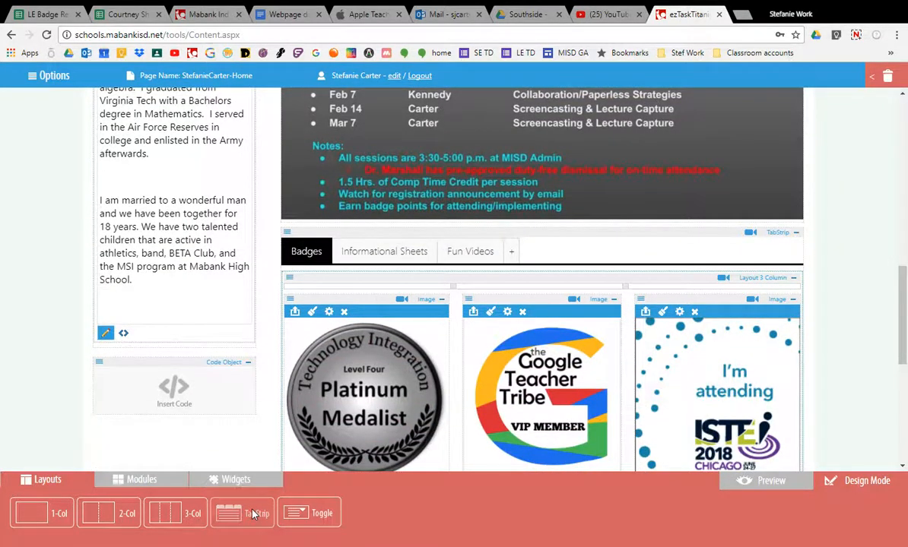
click(512, 251)
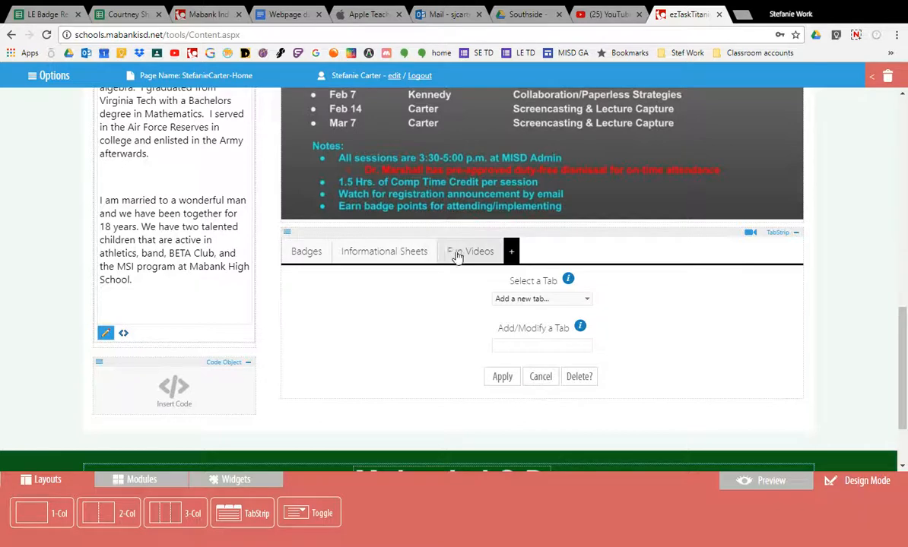
click(552, 301)
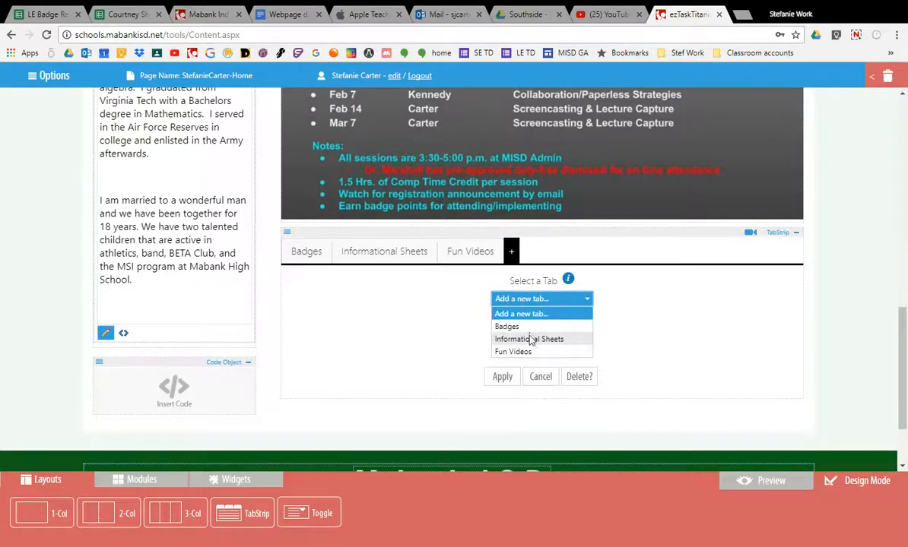
click(530, 339)
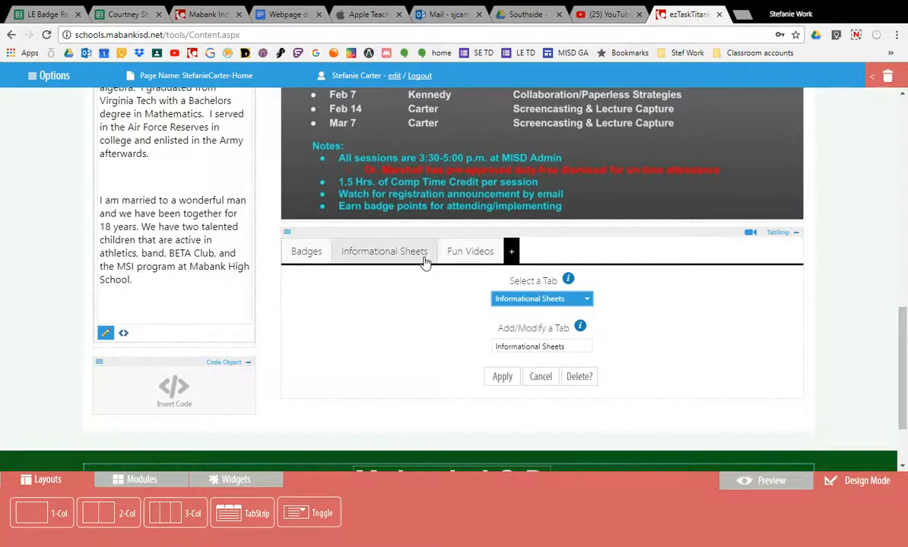
click(306, 251)
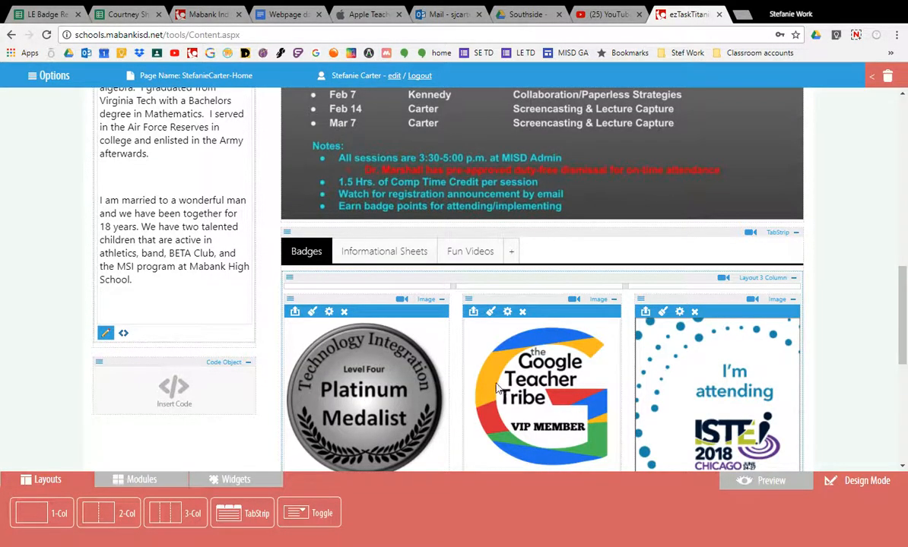
- Examine the three-column Badges layout and the toggle areas in the Informational Sheets and Fun Videos tabs
scroll(498, 388, down, 3)
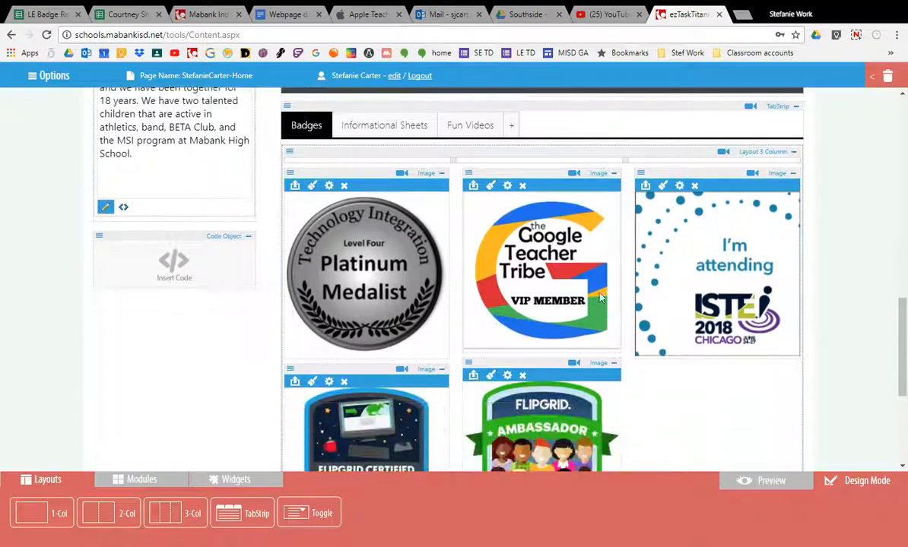
click(169, 514)
click(168, 514)
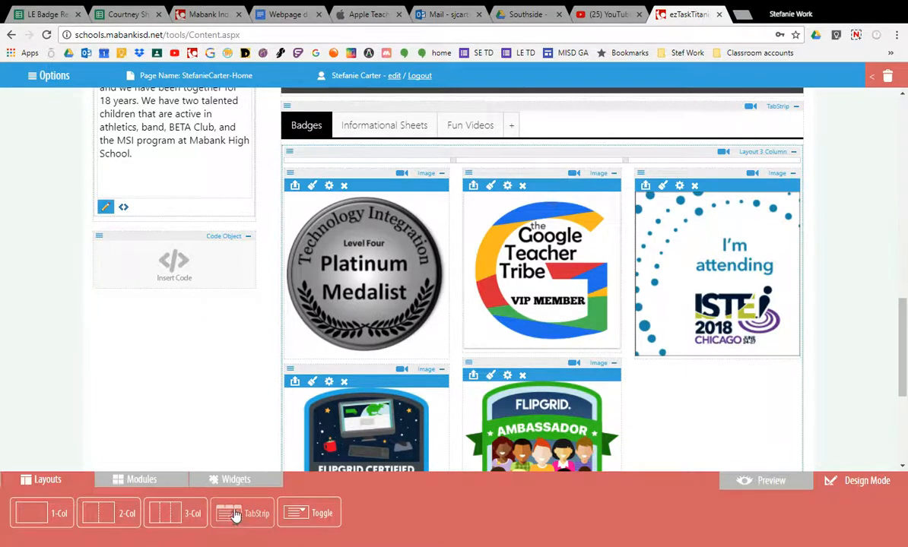
click(395, 135)
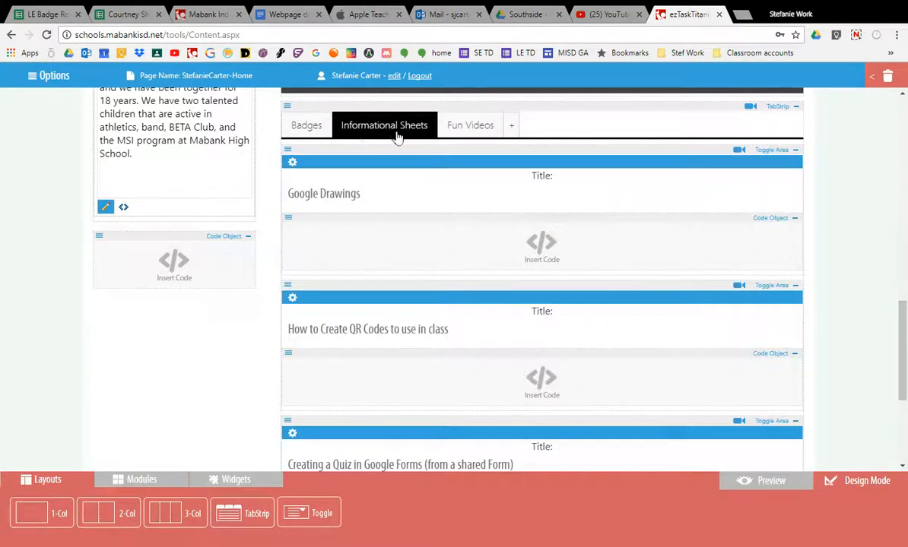
click(470, 125)
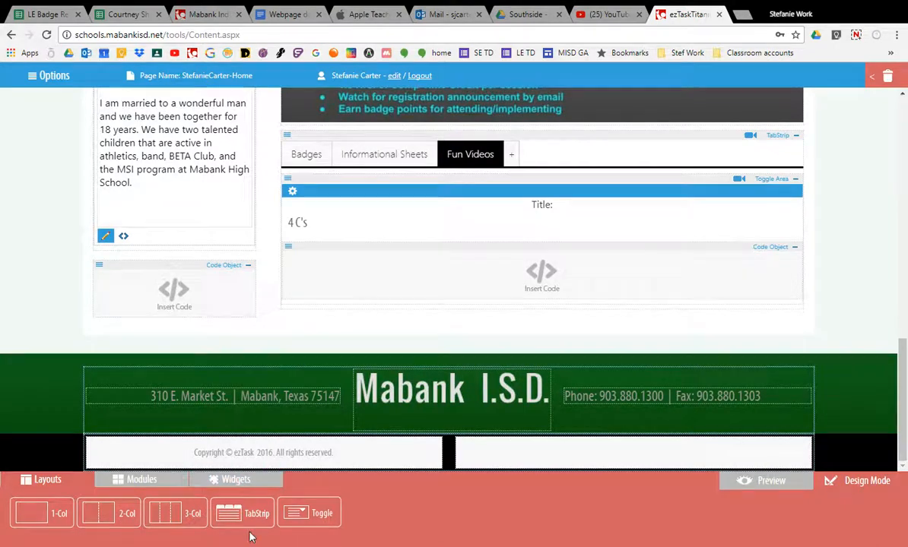
- Show the available widgets and try to place a Code Object in the tab strip area
scroll(179, 288, up, 4)
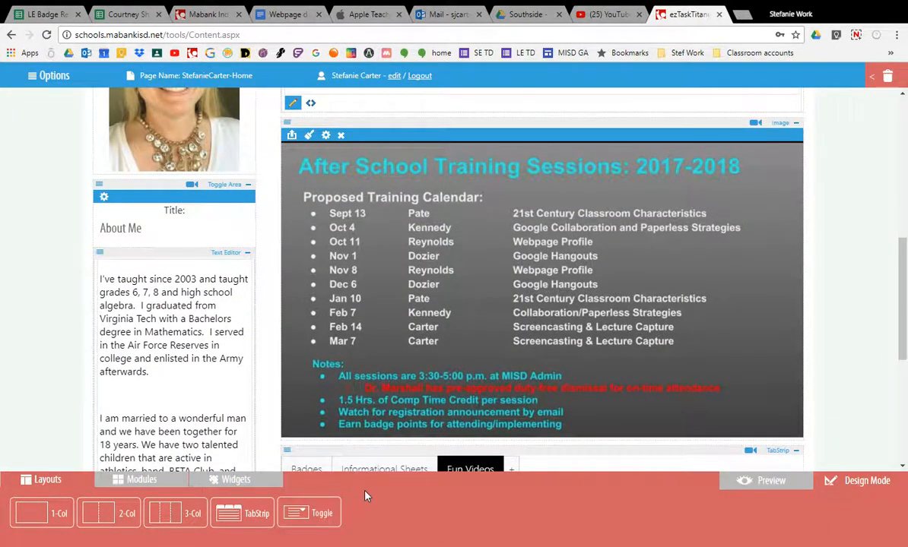
click(235, 480)
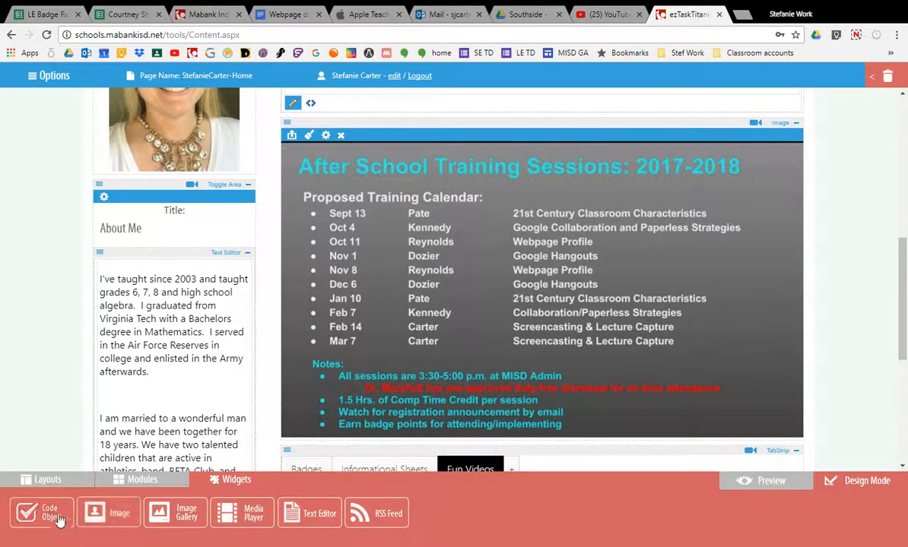
drag(60, 515, 406, 404)
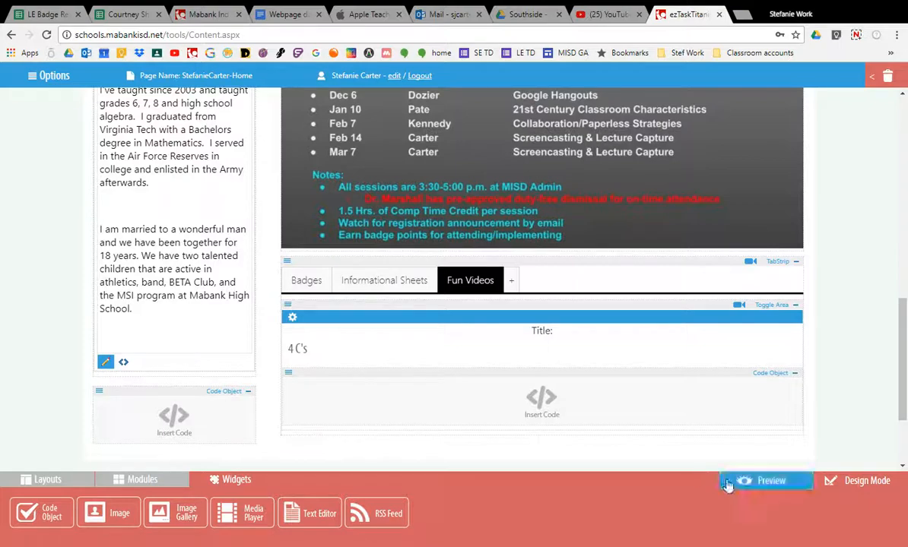
- Preview the page and examine the embedded IMT class feed and the Badges tab
click(764, 480)
scroll(152, 349, down, 3)
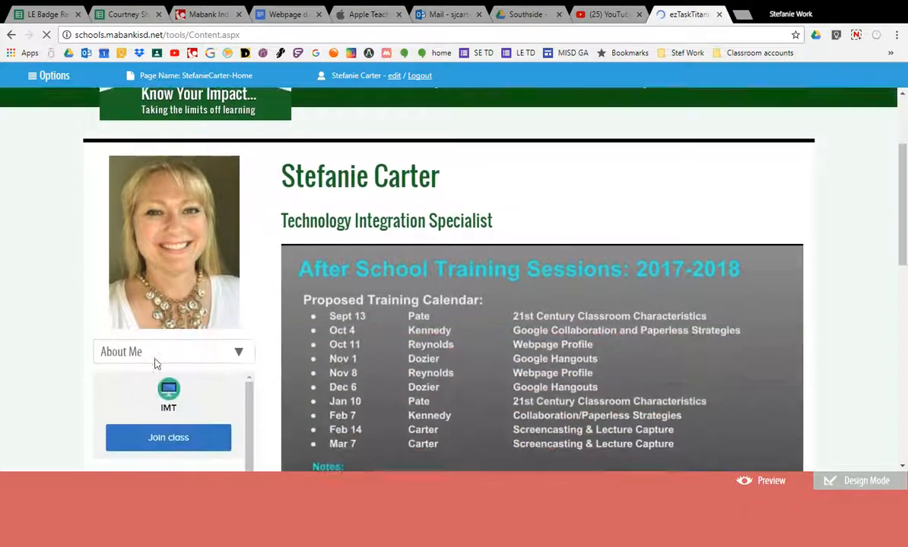
scroll(169, 395, down, 5)
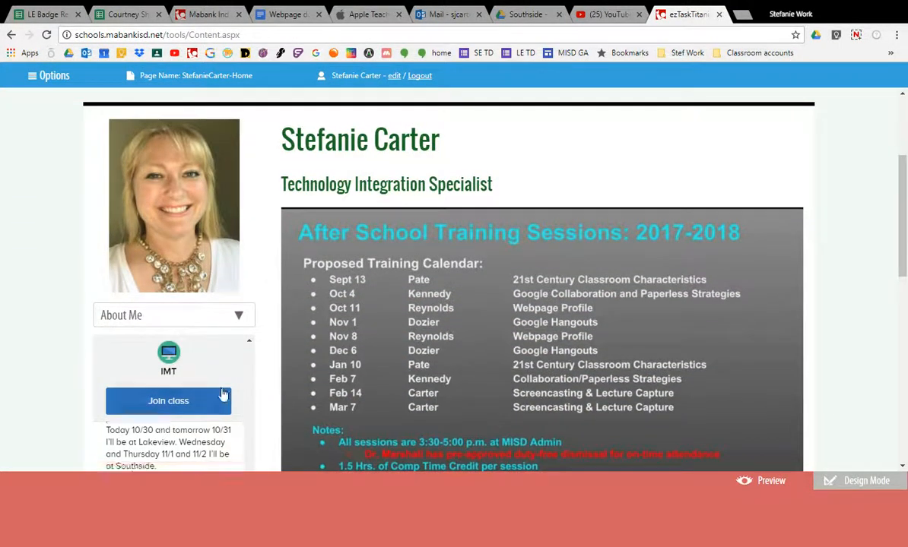
scroll(260, 373, down, 3)
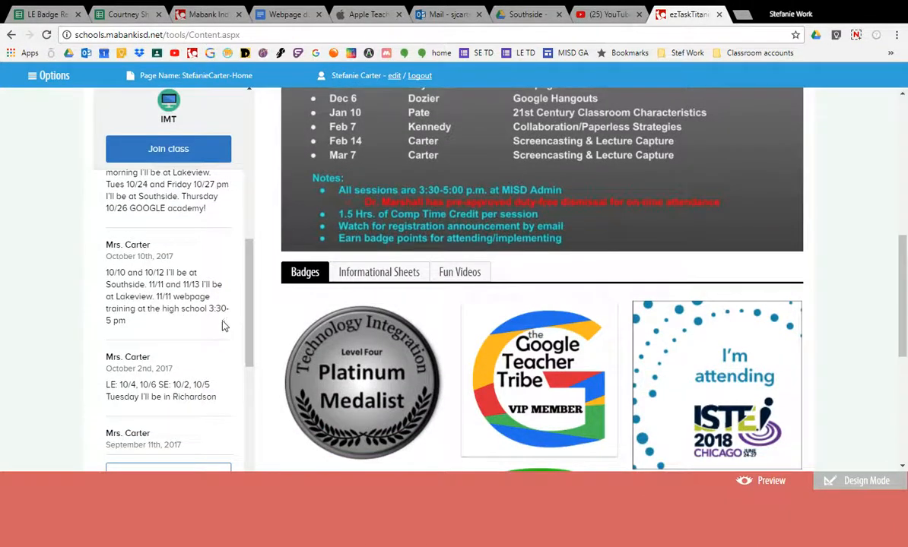
- Expand the Google Drawings toggle in the Informational Sheets tab of the preview, examine its content, and return to design mode
scroll(193, 319, up, 2)
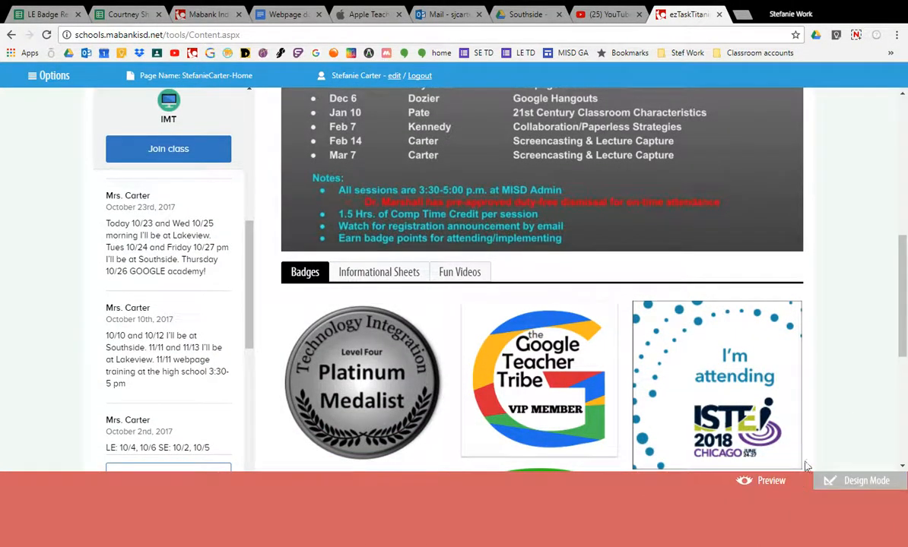
click(394, 276)
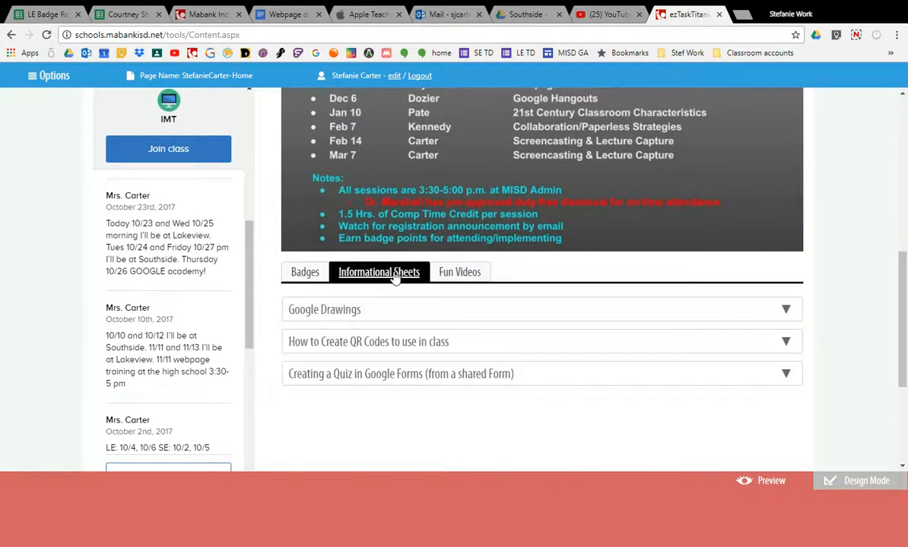
click(436, 315)
scroll(505, 357, down, 1)
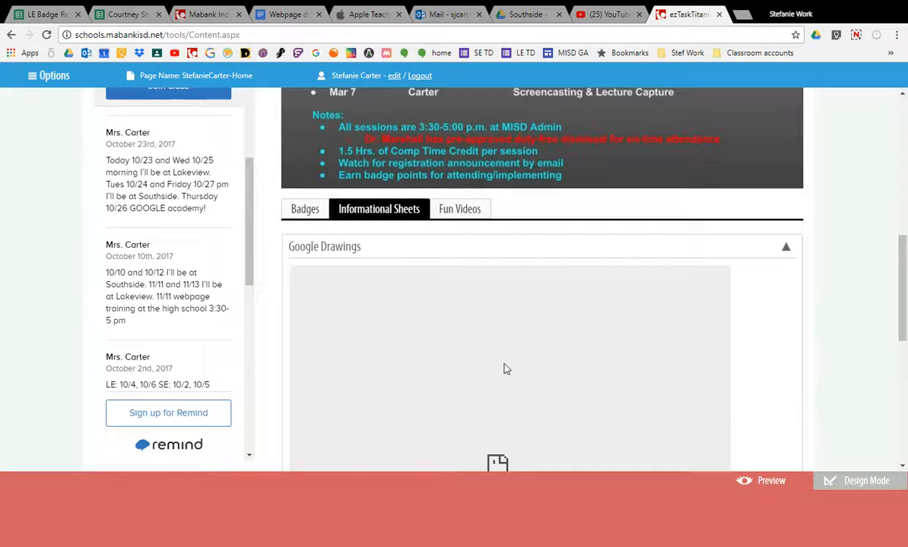
scroll(553, 423, down, 2)
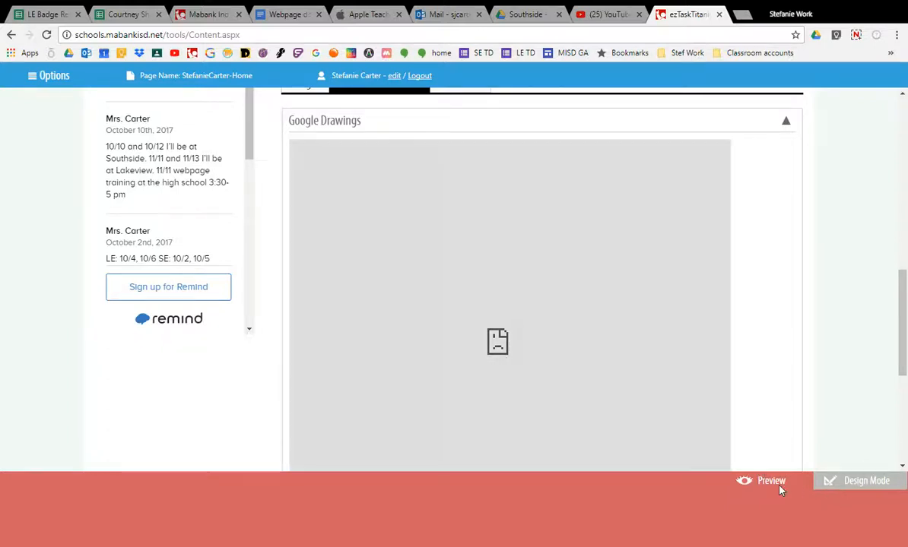
click(820, 486)
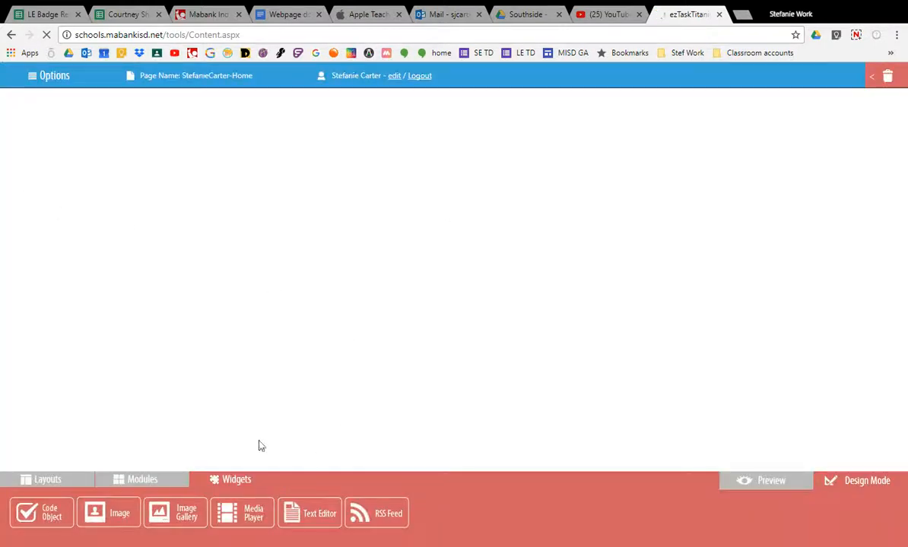
- Add an Image widget between the profile photo and the About Me toggle area
scroll(346, 318, down, 5)
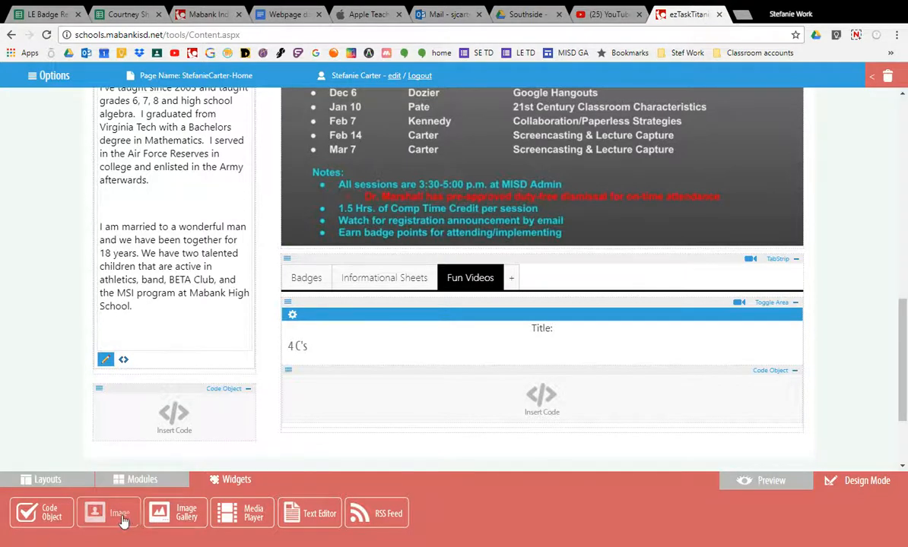
scroll(186, 251, up, 5)
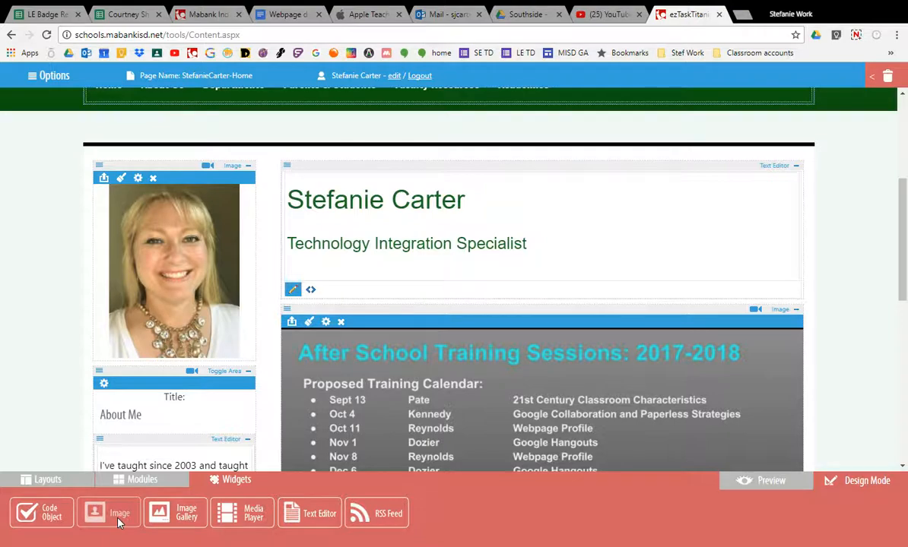
drag(119, 522, 177, 366)
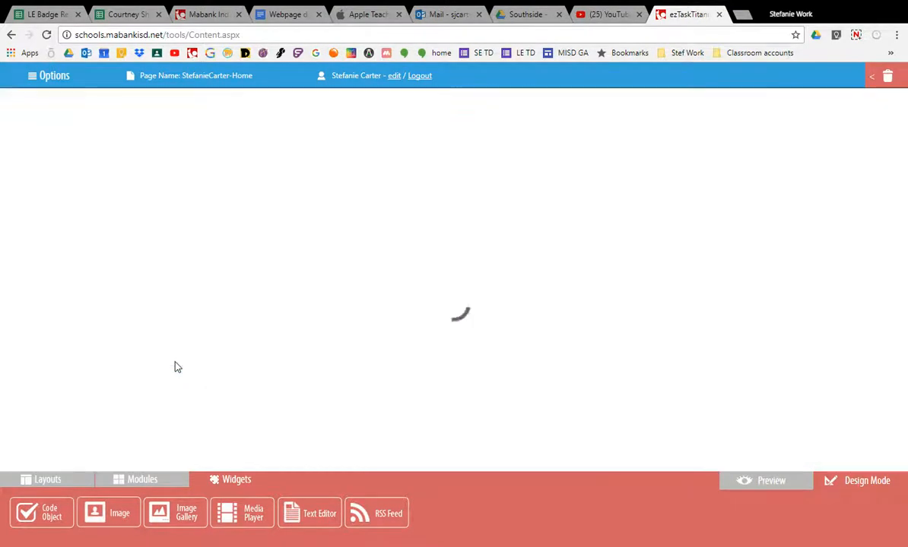
scroll(197, 335, down, 6)
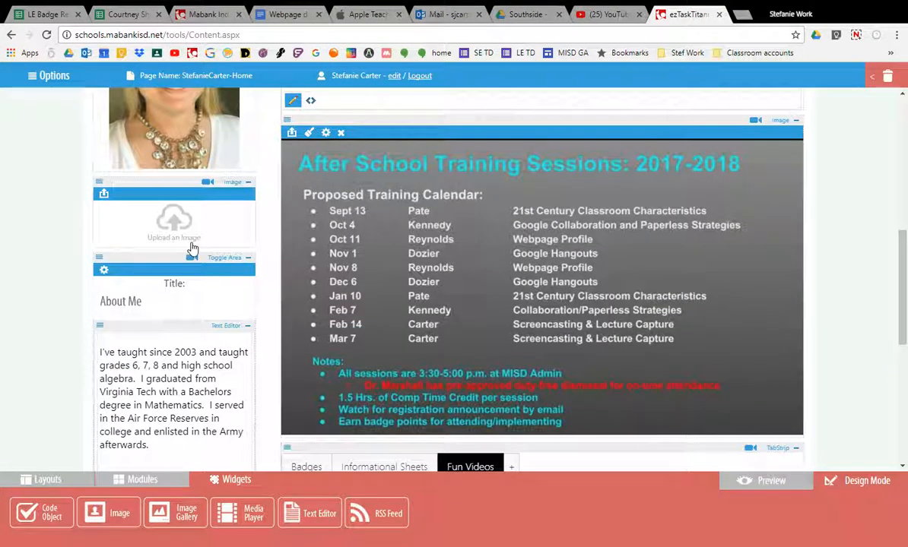
- Upload May plickers.PNG into the empty Image widget above the About Me toggle area
scroll(175, 324, up, 1)
click(177, 290)
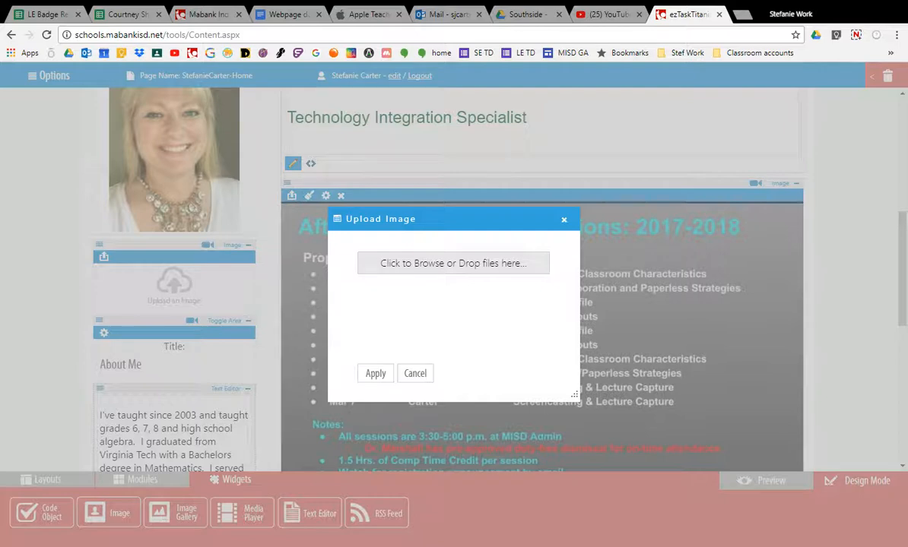
double_click(393, 307)
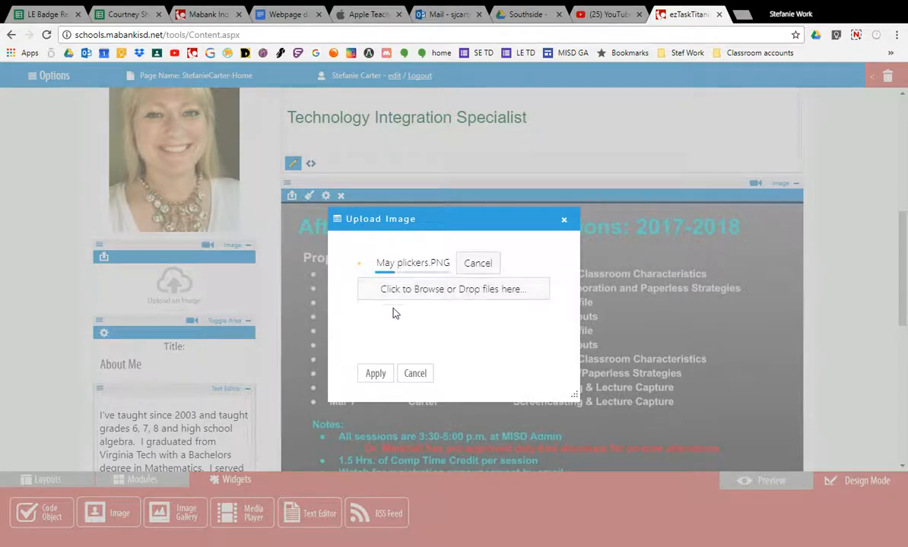
click(374, 374)
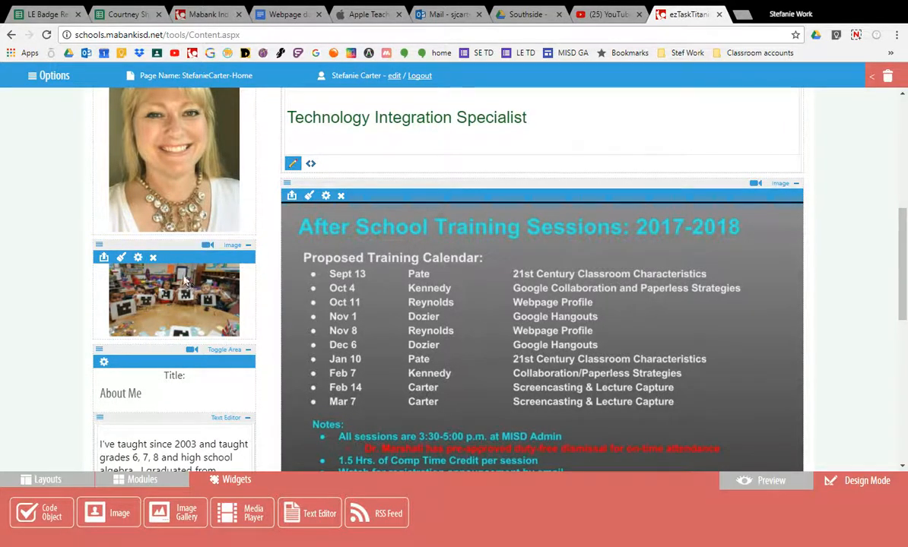
- Move the classroom image widget below the profile photo to the recycle bin
click(101, 246)
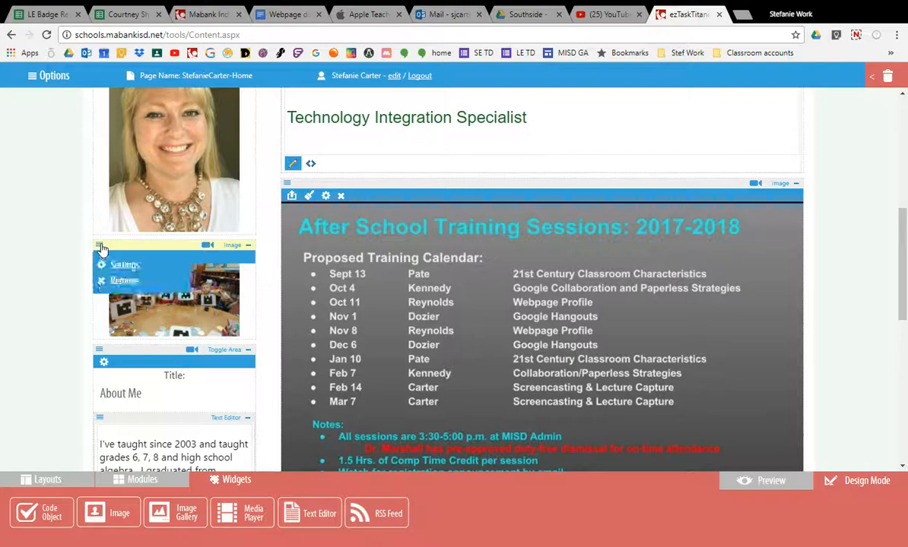
click(124, 281)
click(430, 341)
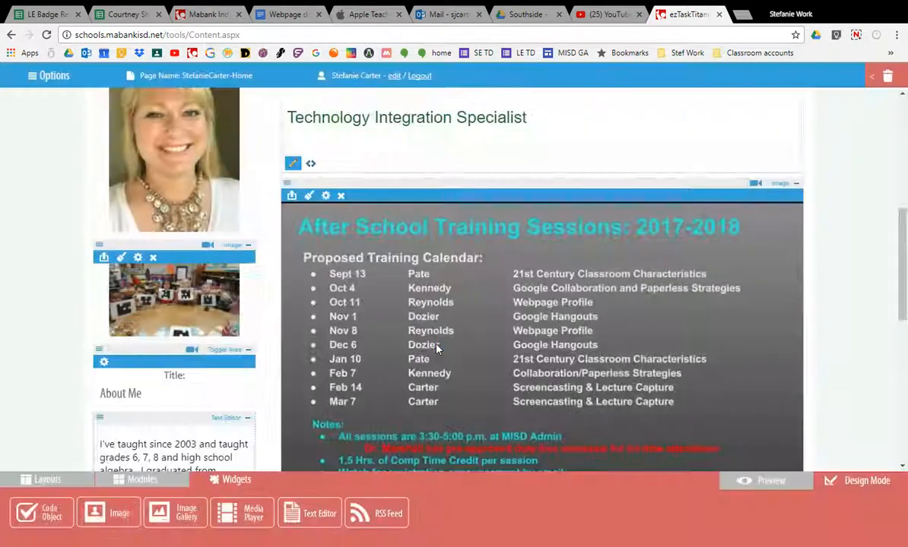
- Add a Text Editor widget between the name heading and the After School Training Sessions image
scroll(395, 326, down, 2)
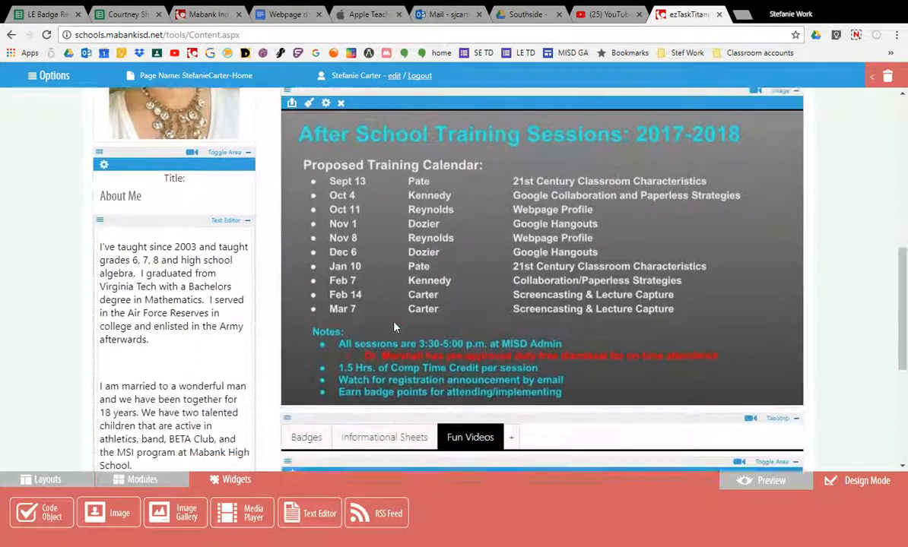
scroll(394, 325, up, 3)
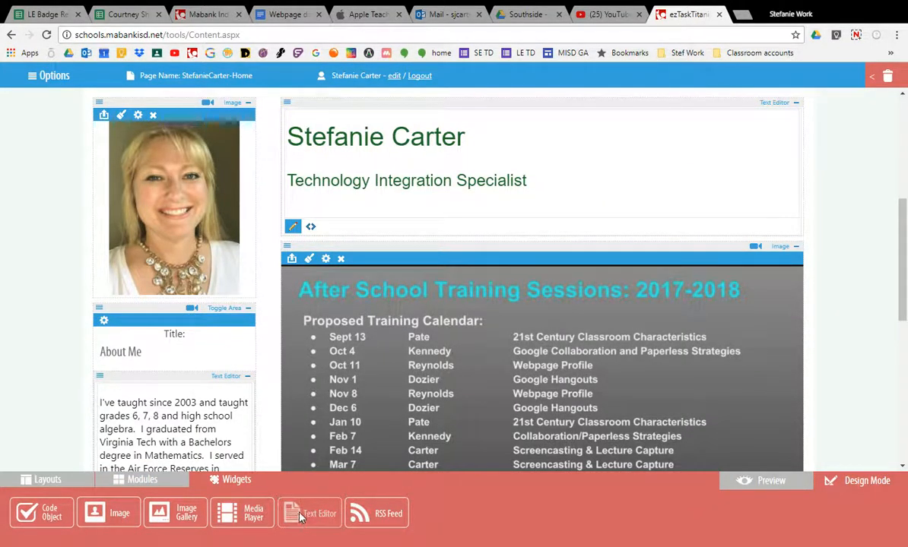
drag(301, 517, 403, 245)
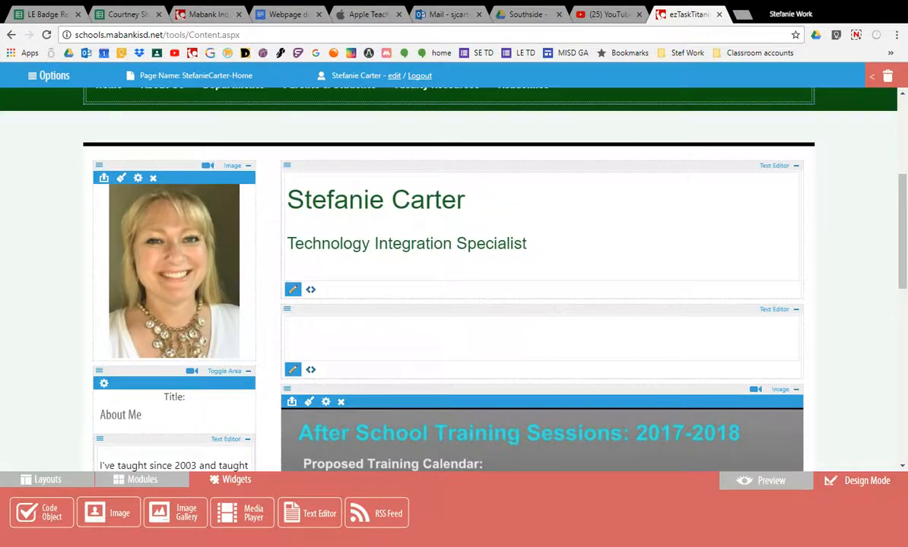
- Start editing the empty Text Editor and examine its paragraph styles, font sizes and CSS classes without applying any
click(287, 325)
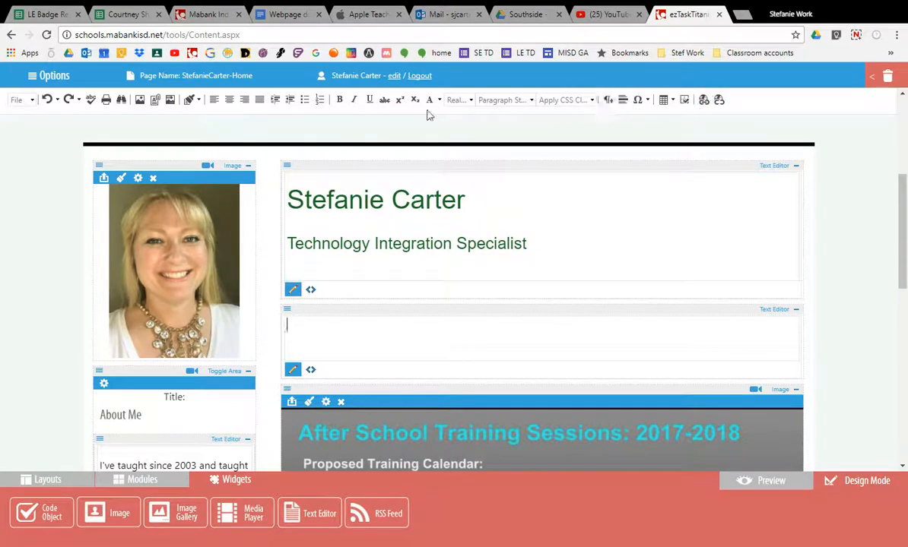
click(519, 102)
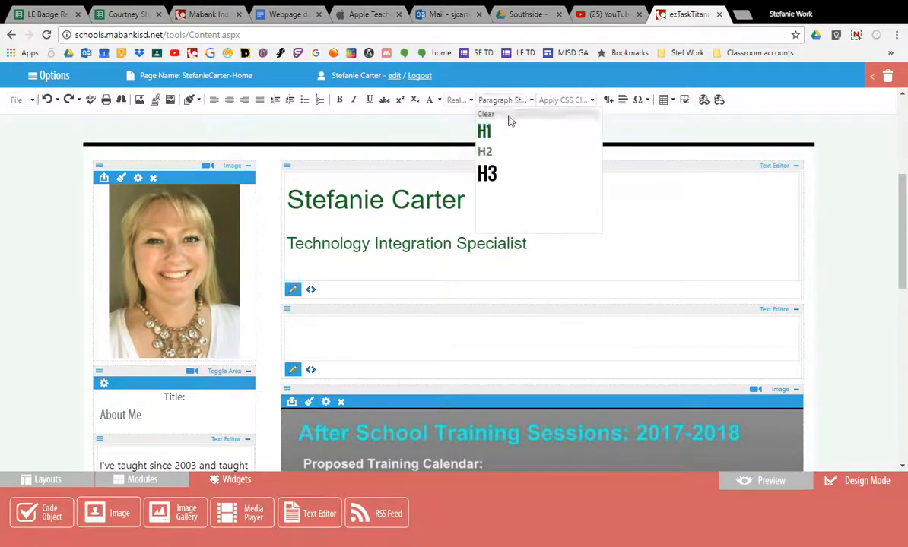
click(456, 99)
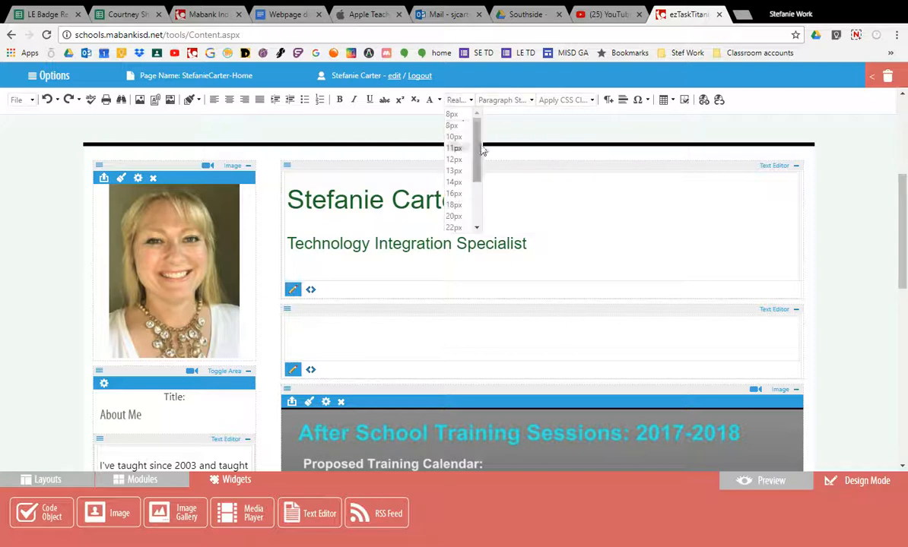
click(559, 101)
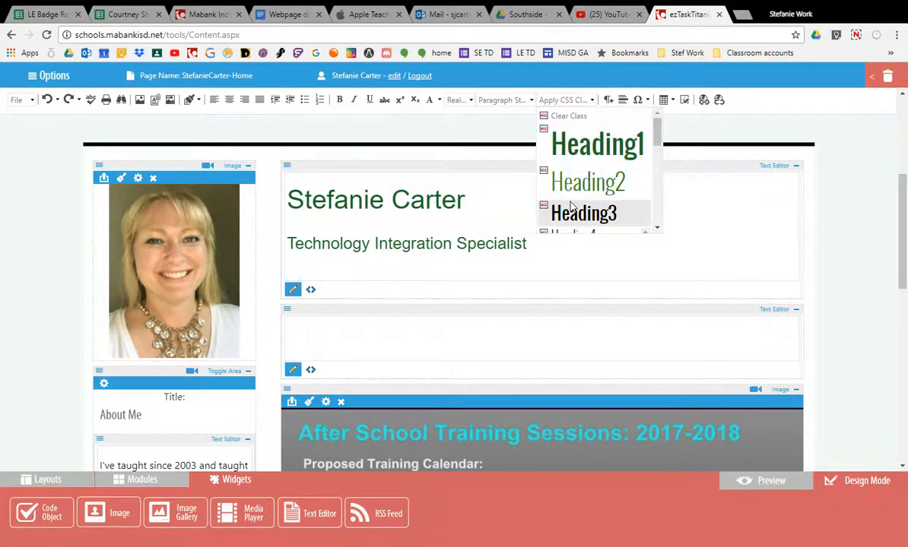
scroll(568, 205, down, 3)
scroll(569, 201, down, 6)
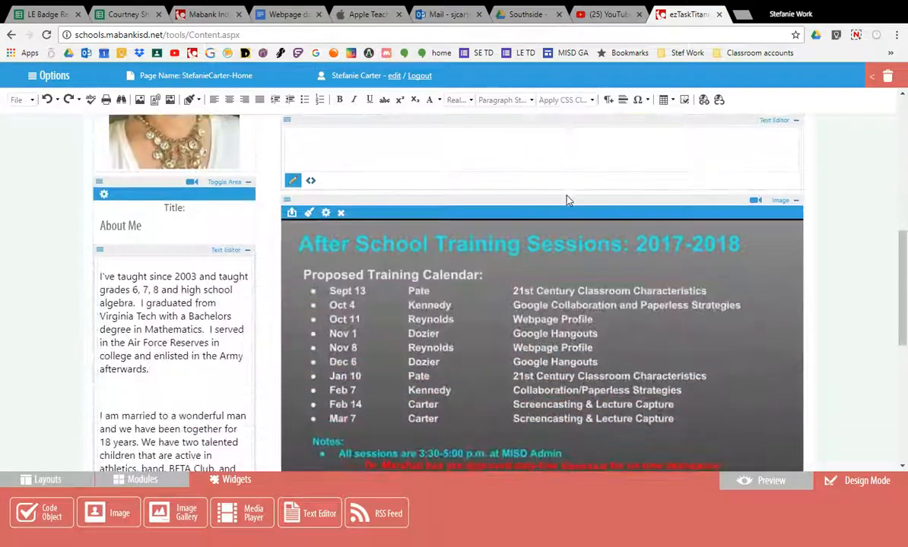
scroll(566, 198, up, 2)
scroll(517, 202, up, 3)
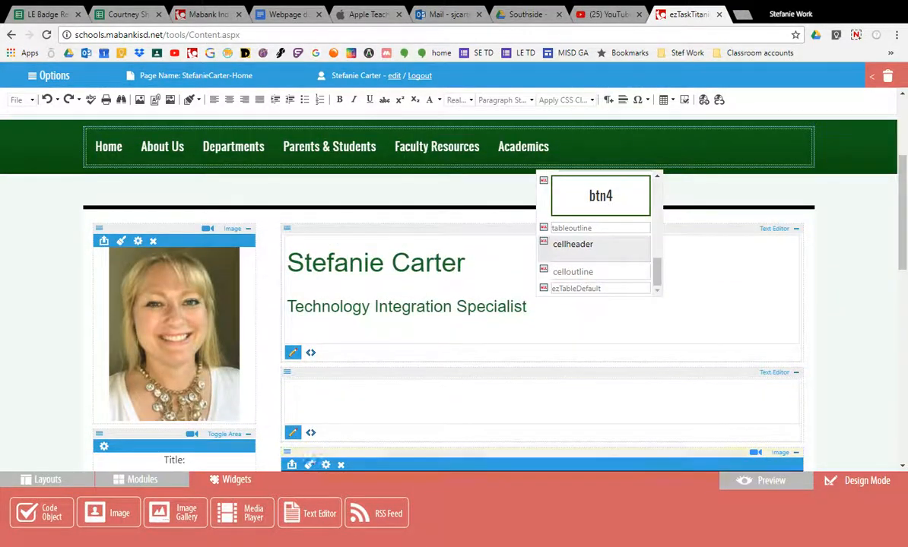
click(523, 378)
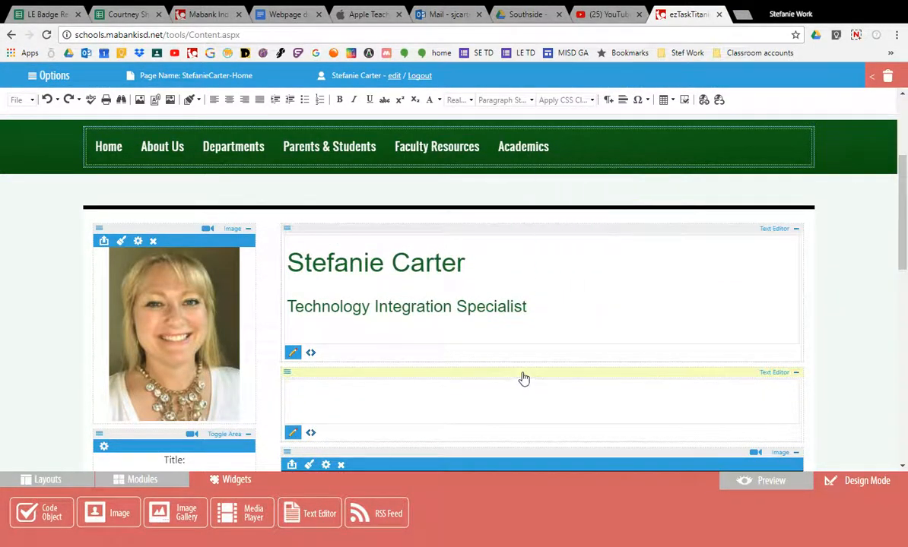
- Move the empty Text Editor widget below the name heading to the recycle bin
click(287, 373)
click(316, 410)
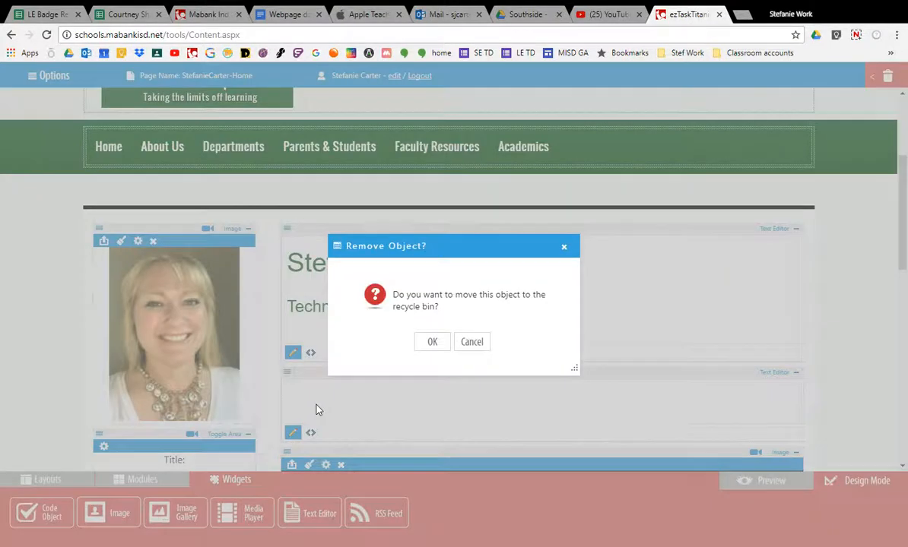
click(430, 341)
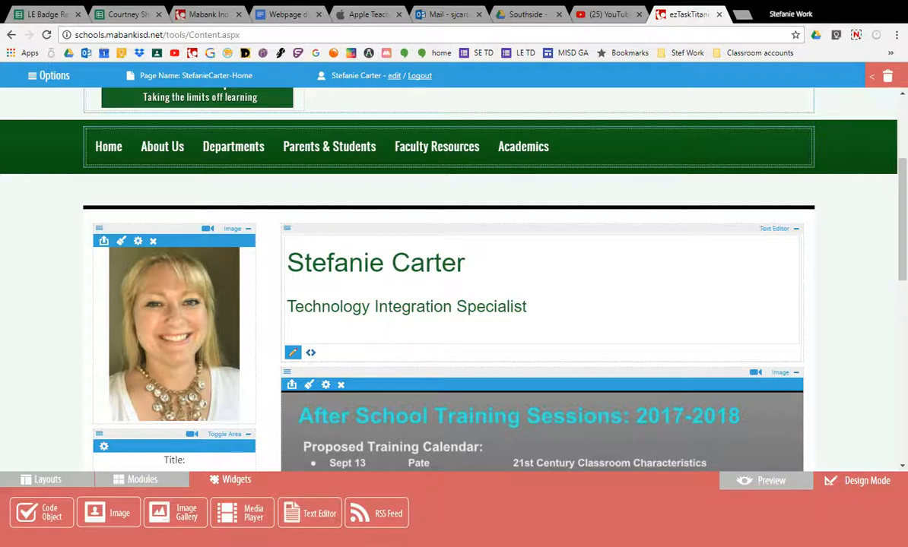
- Add a Media Player widget below the 4 C's toggle area in the Fun Videos tab
scroll(268, 424, down, 2)
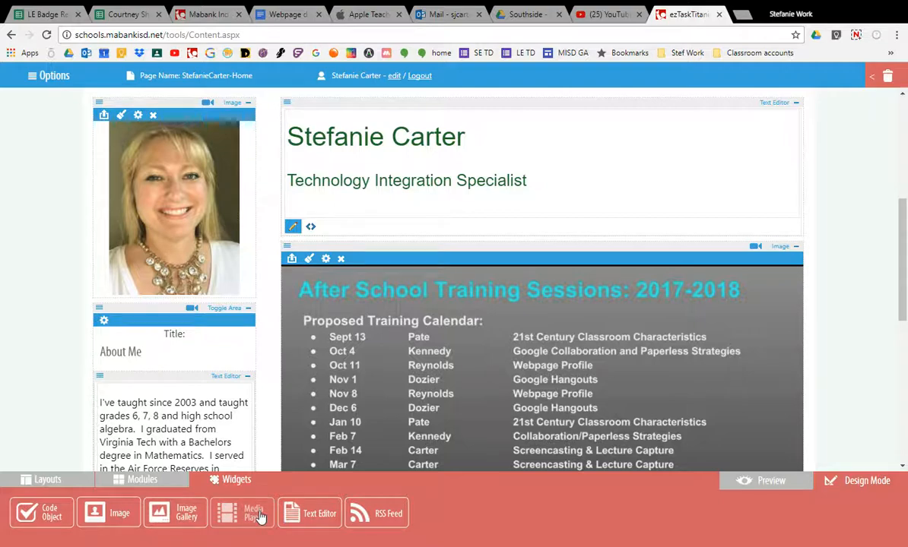
scroll(351, 258, down, 3)
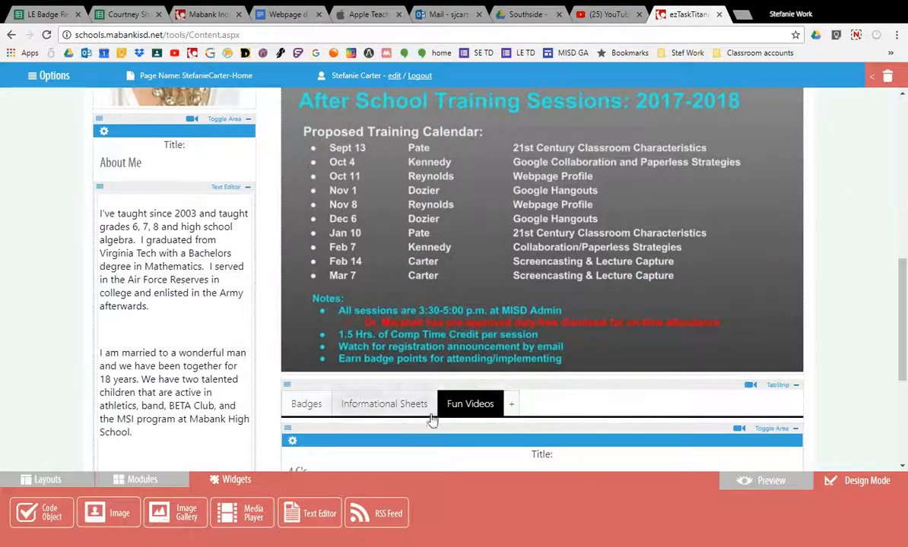
scroll(470, 416, down, 3)
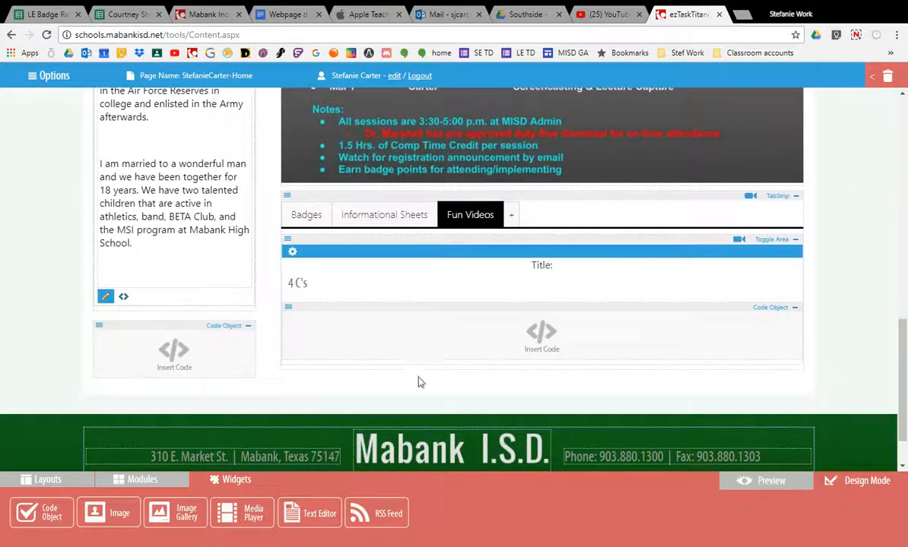
drag(247, 518, 448, 369)
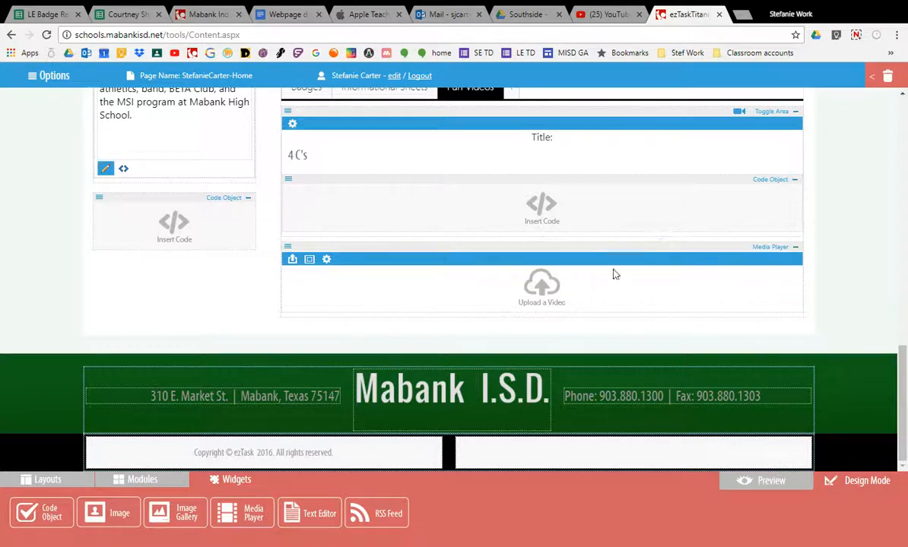
- Move the Media Player widget in the Fun Videos tab to the recycle bin
click(288, 246)
click(305, 283)
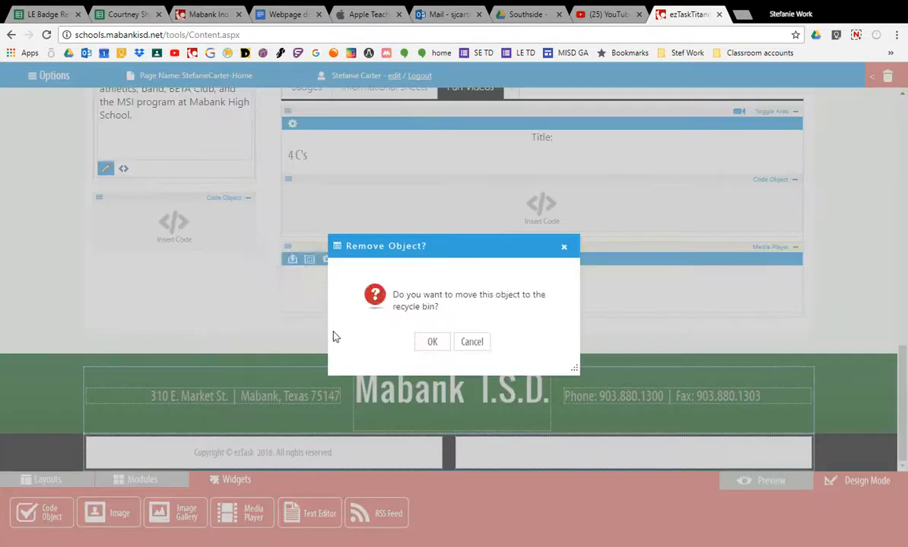
click(430, 342)
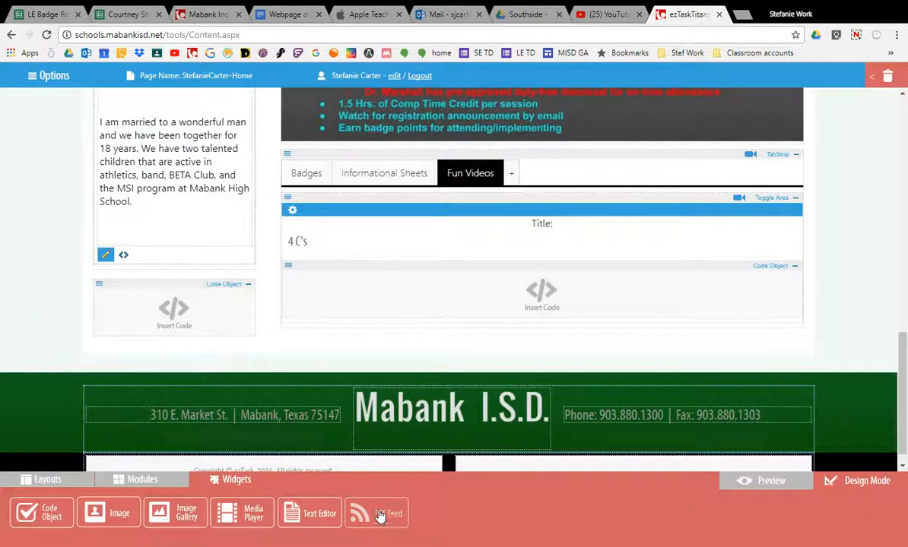
- Show the available modules, and return to the top of the staff page to show the available layouts
click(160, 483)
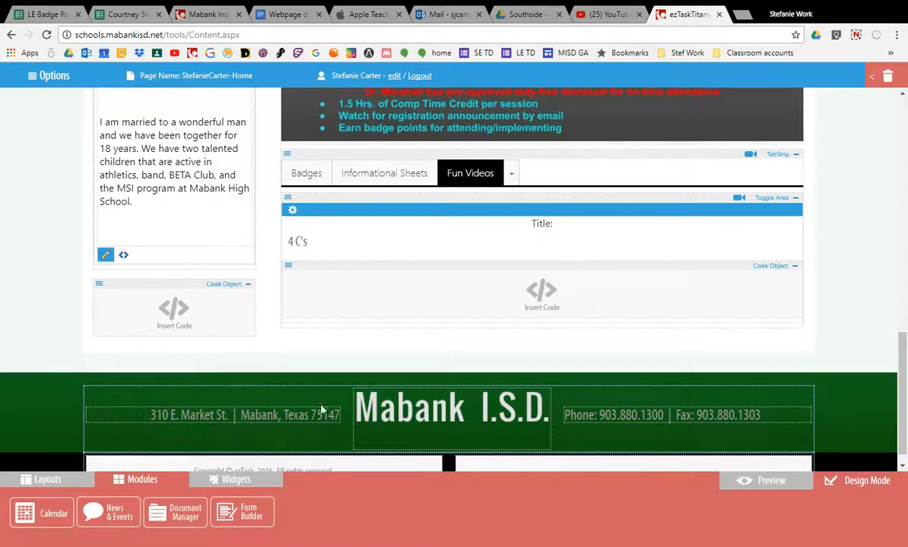
scroll(322, 377, up, 5)
scroll(327, 359, up, 4)
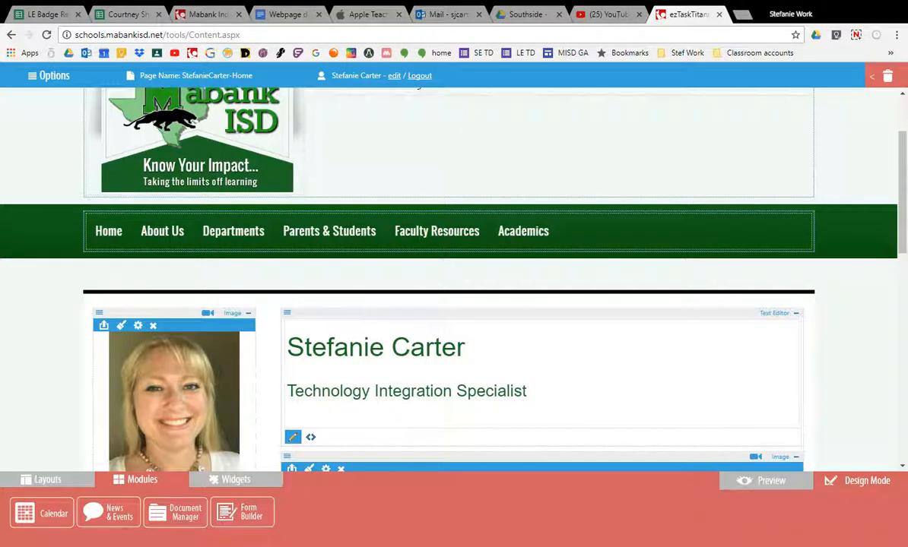
click(48, 482)
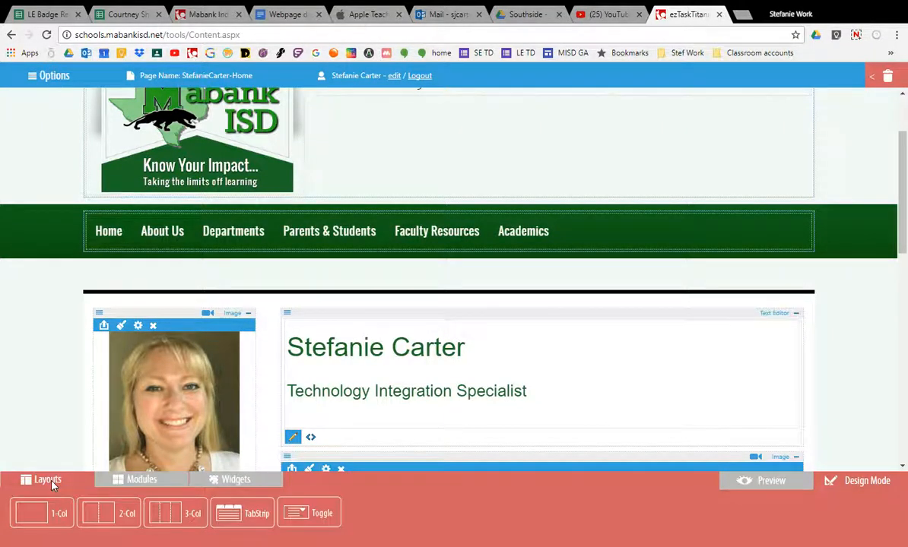
- Preview the staff home page and look through it from header to footer
click(53, 75)
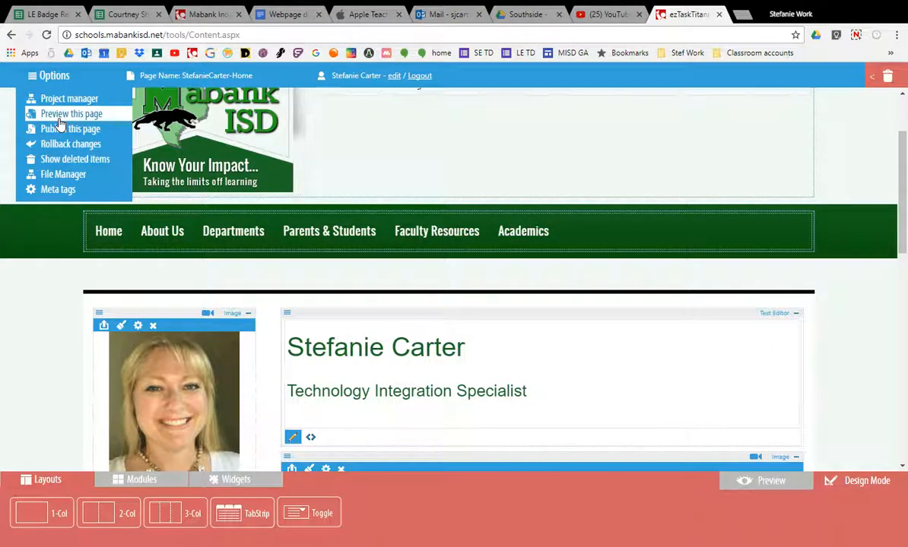
click(61, 116)
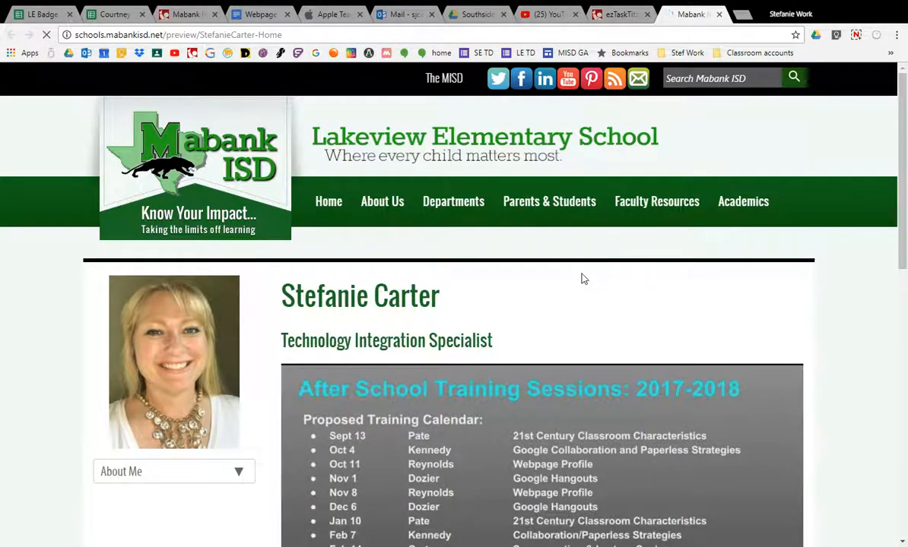
scroll(527, 280, down, 3)
scroll(431, 489, down, 6)
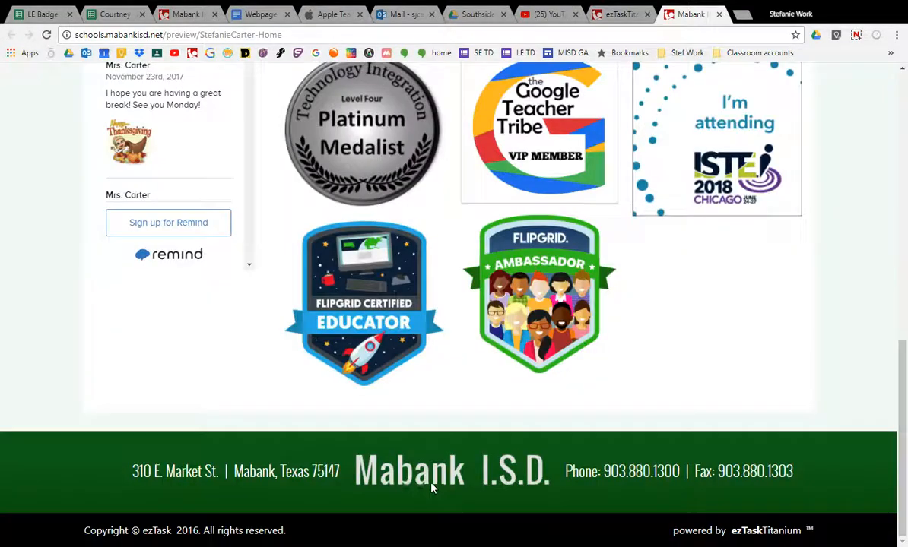
scroll(431, 489, up, 5)
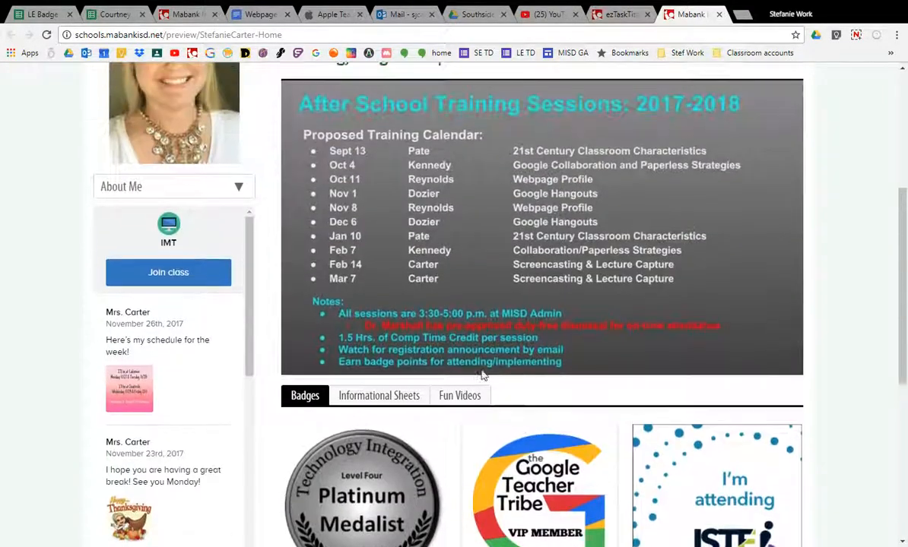
- In the preview, show the Fun Videos tab and expand the 4 C's toggle to check its video
click(469, 397)
scroll(527, 384, down, 2)
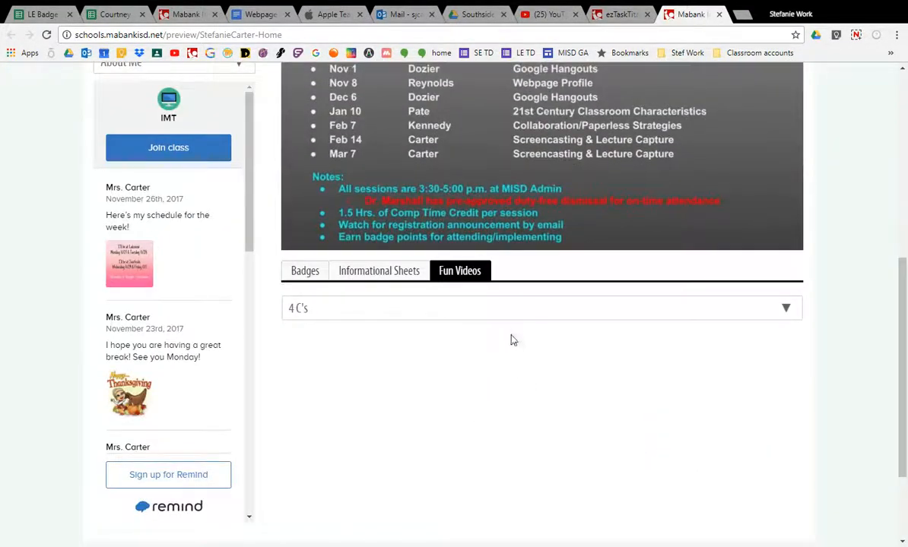
scroll(512, 340, down, 1)
click(553, 256)
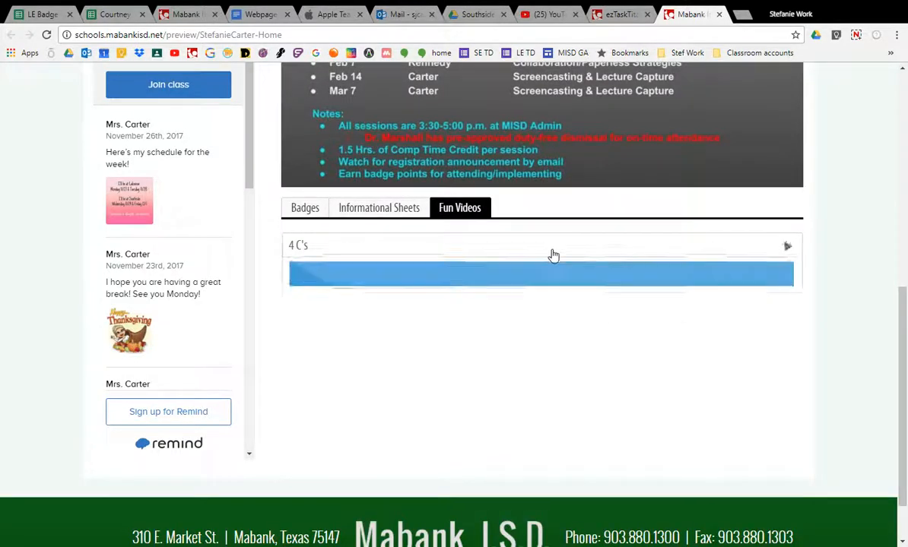
scroll(558, 260, down, 2)
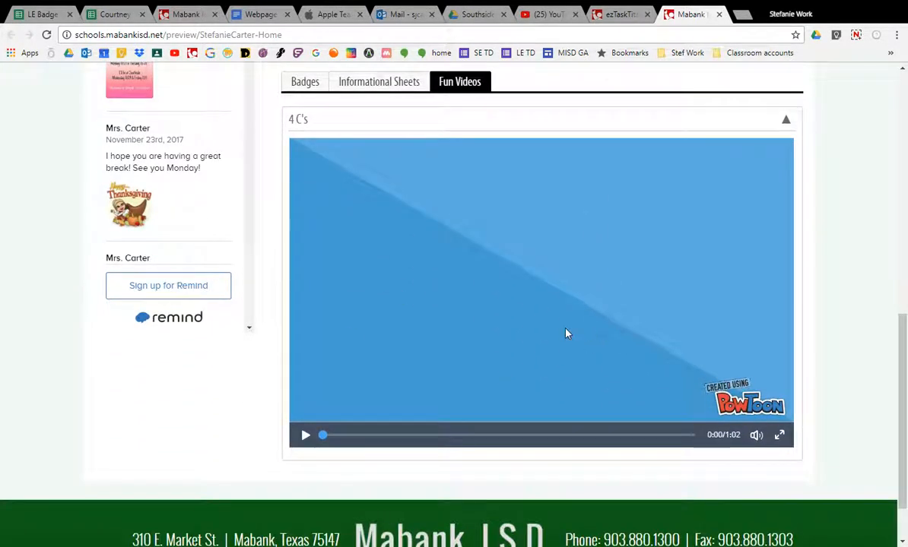
- In the preview, show the Informational Sheets tab and expand the Google Drawings toggle
scroll(557, 329, up, 3)
click(399, 281)
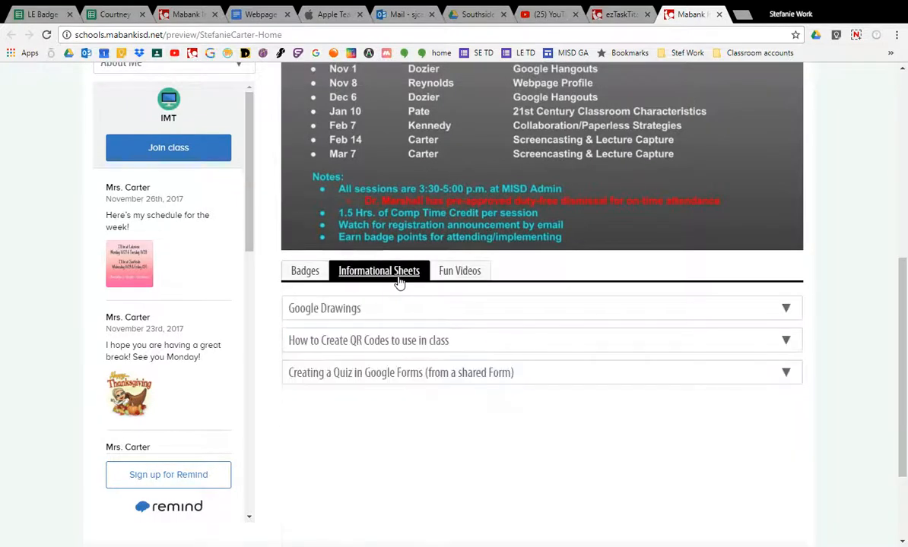
click(474, 310)
scroll(521, 360, down, 2)
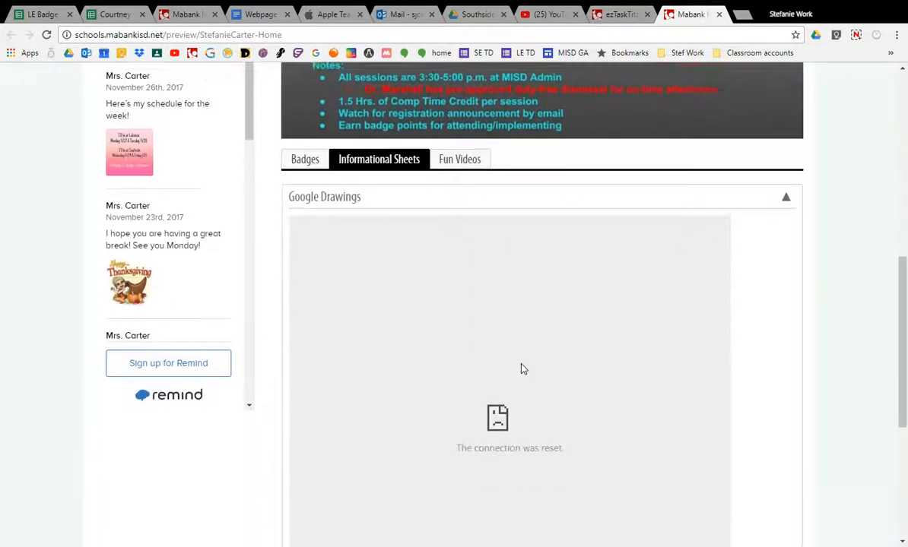
- Expand the How to Create QR Codes to use in class toggle and look through its instructions
scroll(523, 369, down, 4)
click(472, 351)
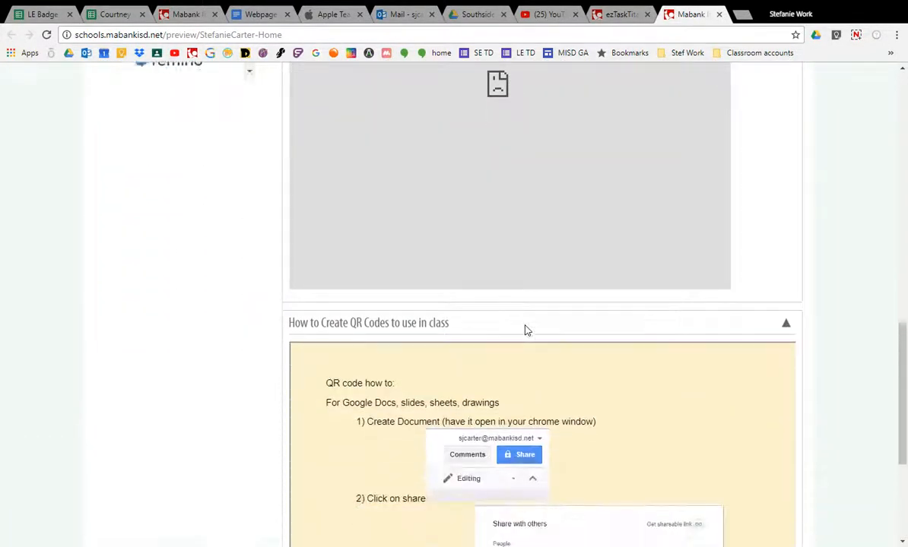
scroll(525, 329, down, 4)
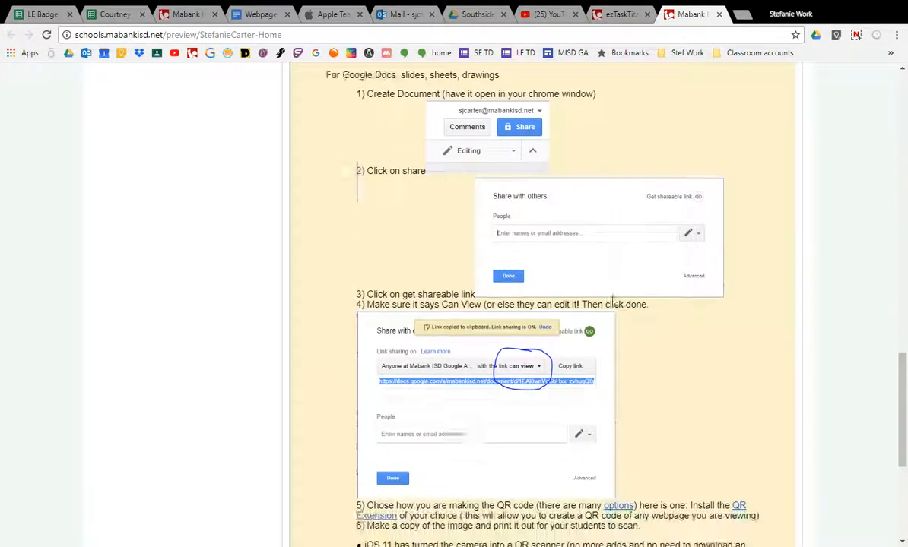
scroll(612, 303, down, 4)
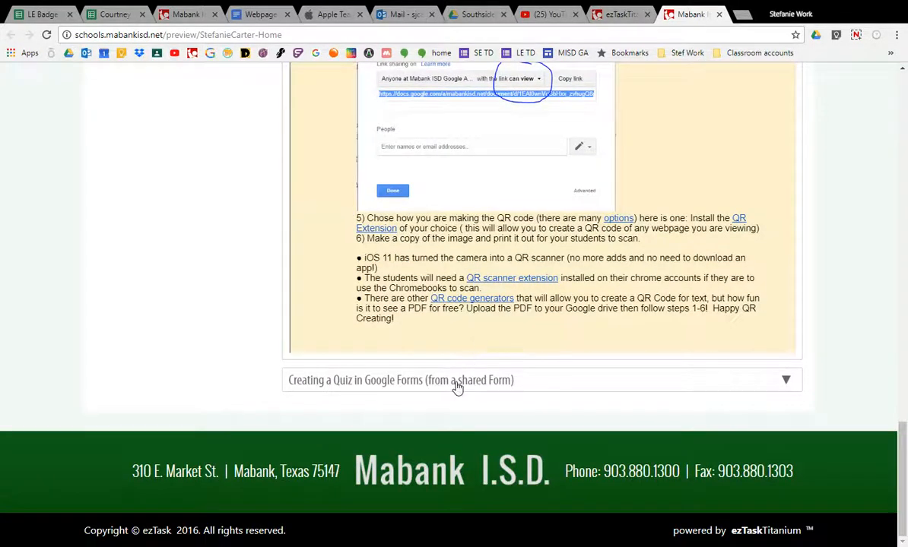
- Expand the Creating a Quiz in Google Forms toggle, look through its document, and close the page preview
click(456, 380)
scroll(554, 348, down, 6)
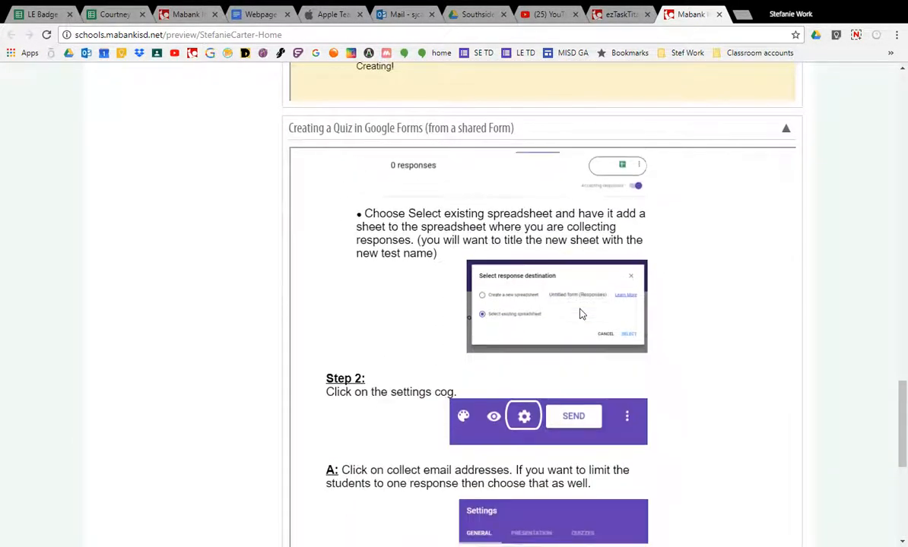
scroll(581, 313, down, 4)
scroll(306, 300, up, 14)
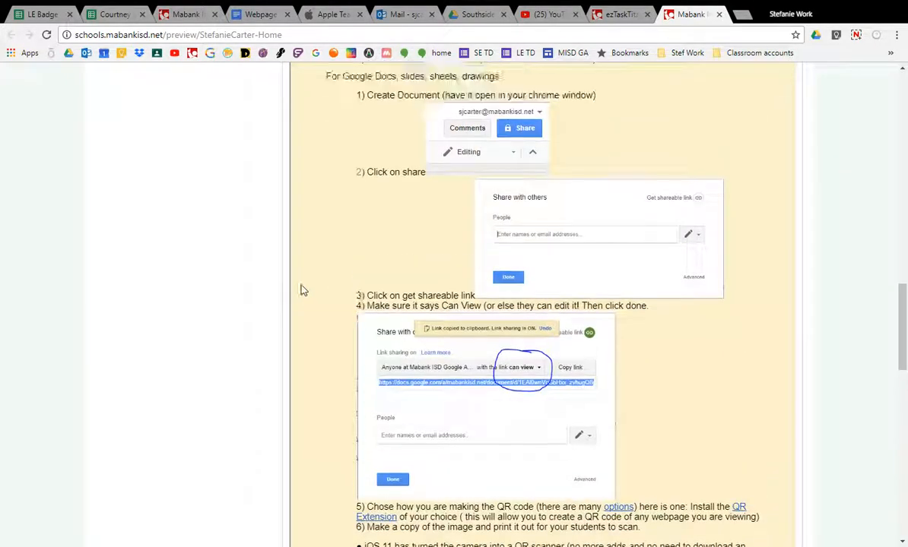
scroll(301, 290, up, 20)
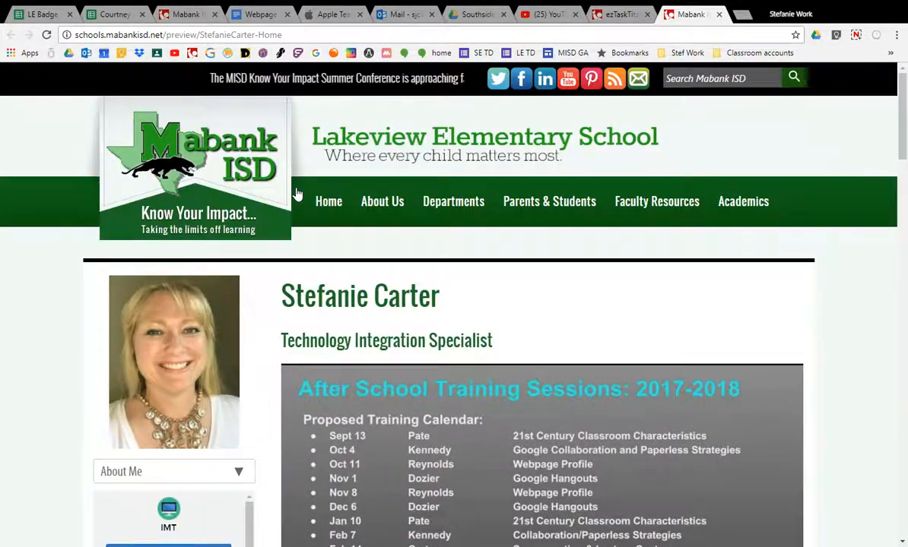
click(719, 13)
- Publish the staff home page from the page editor and confirm the publication
mouse_move(456, 344)
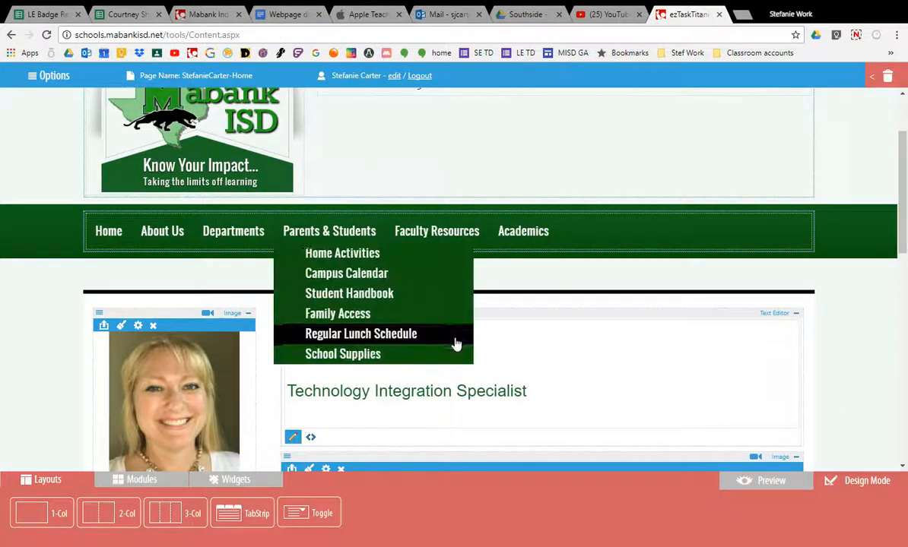
scroll(456, 344, down, 8)
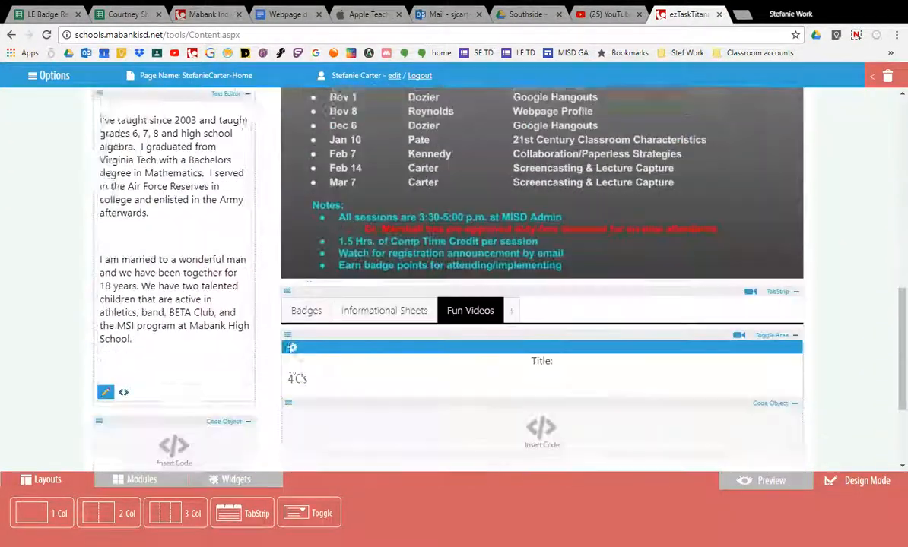
scroll(290, 345, down, 1)
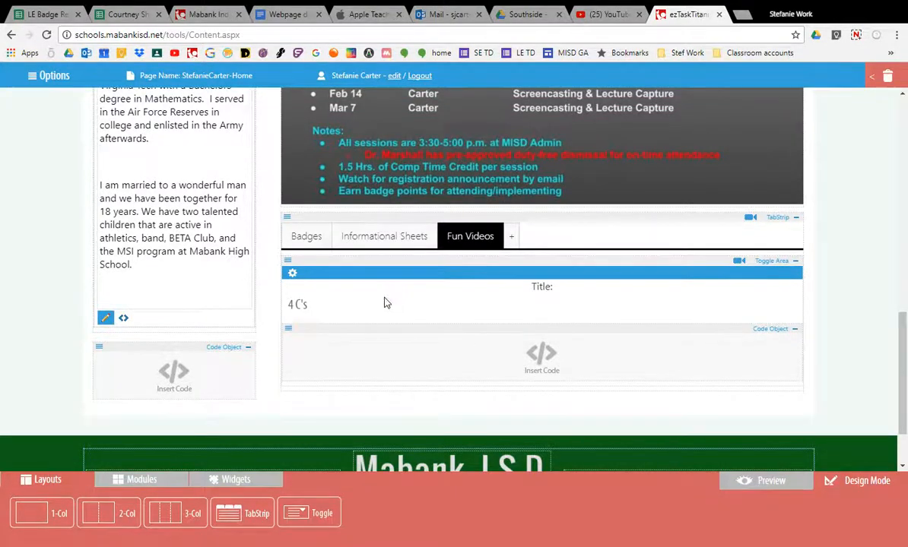
scroll(384, 304, up, 10)
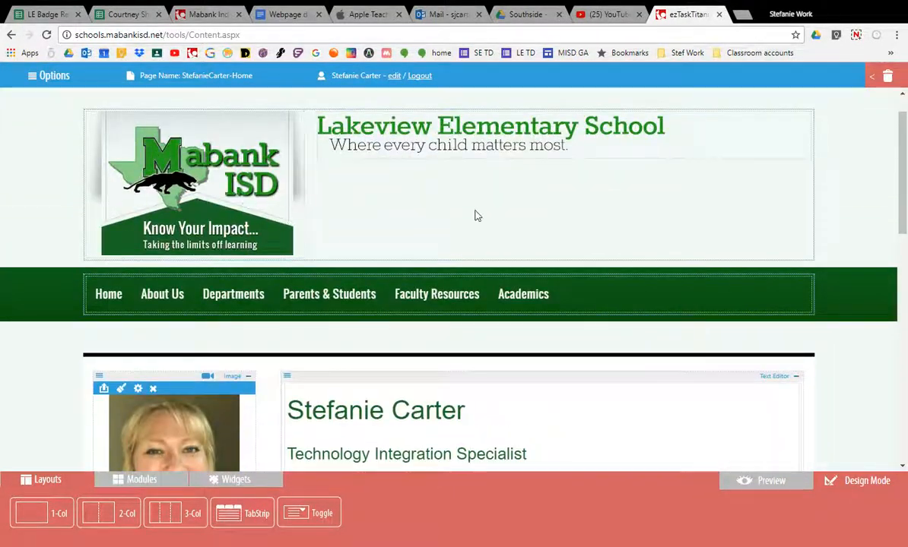
scroll(456, 220, up, 1)
click(48, 84)
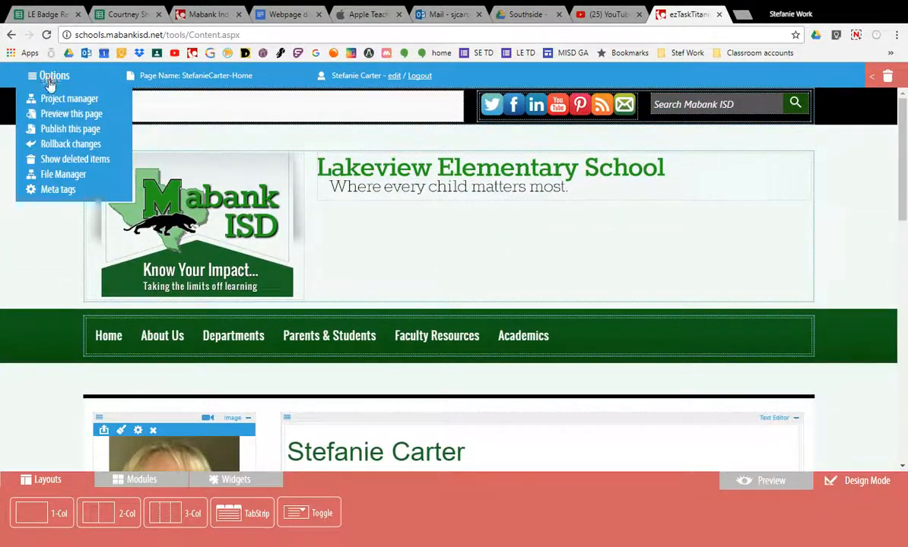
click(58, 133)
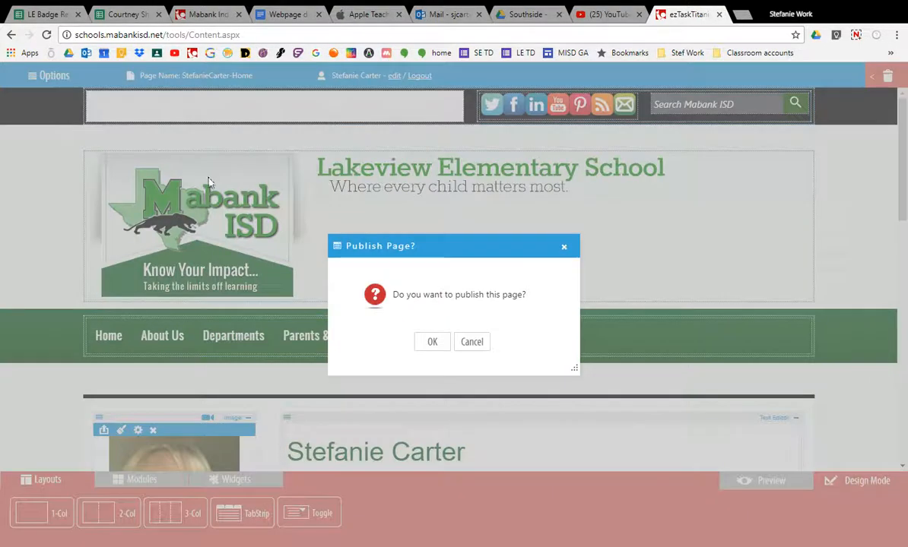
click(431, 343)
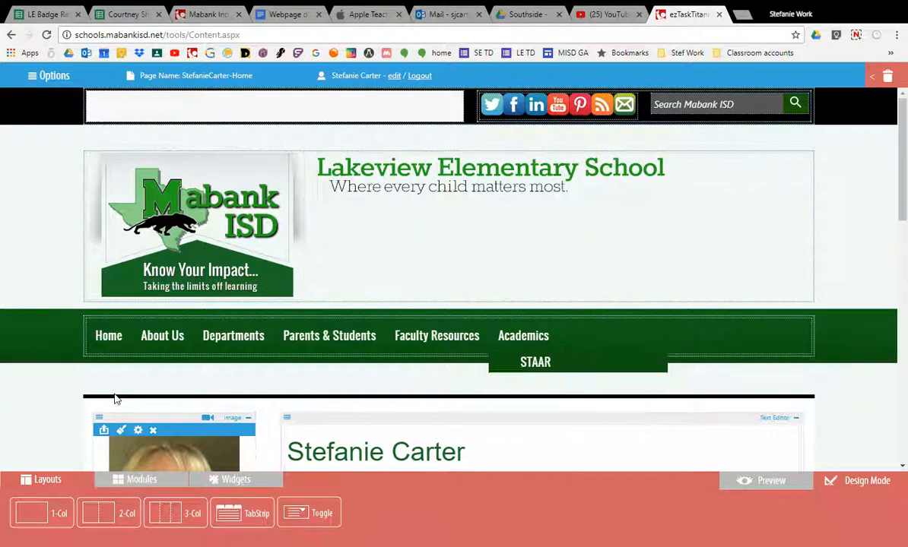
- Return to the Project Manager from the page editor and log out of the account
scroll(335, 337, down, 3)
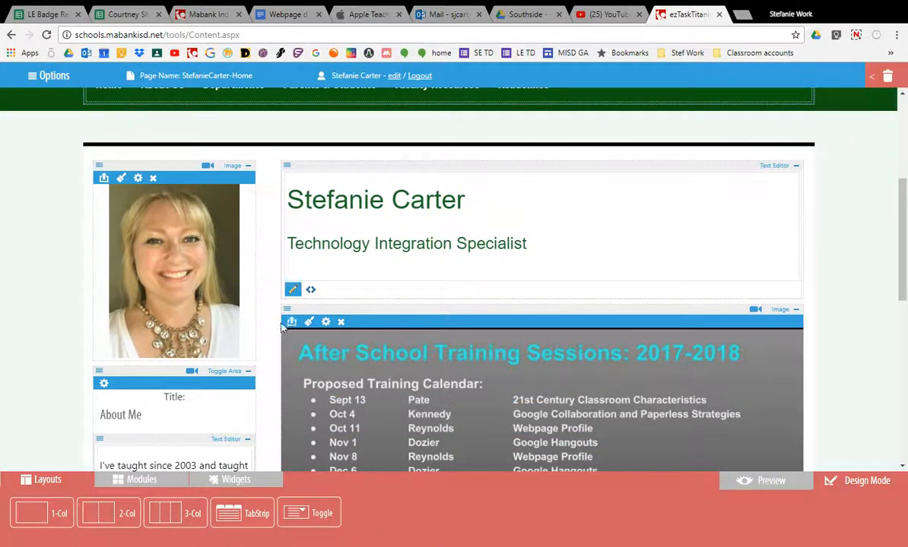
scroll(246, 268, up, 1)
scroll(254, 264, up, 2)
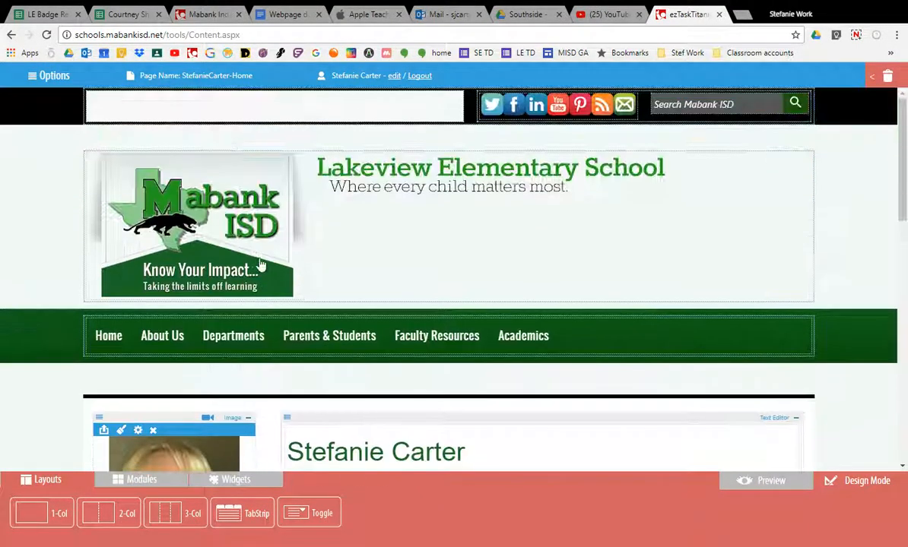
click(25, 73)
click(31, 98)
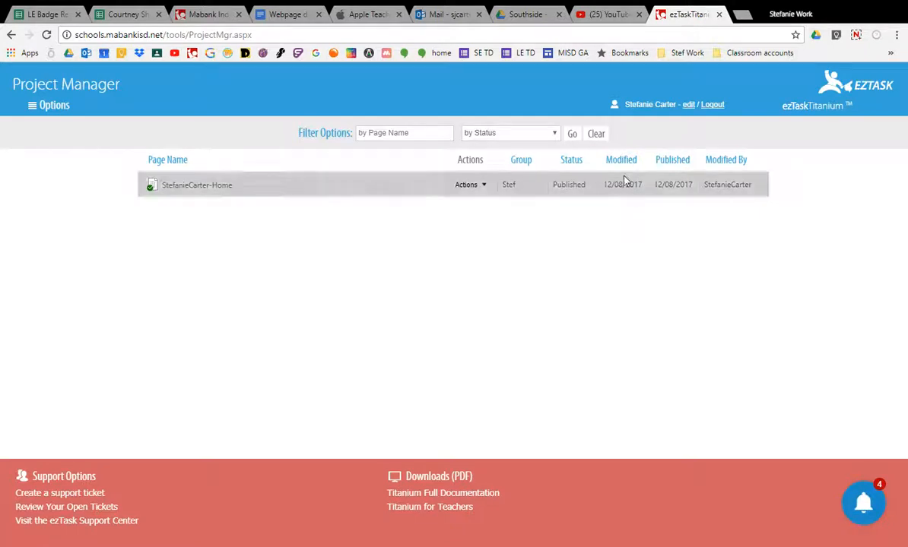
click(711, 107)
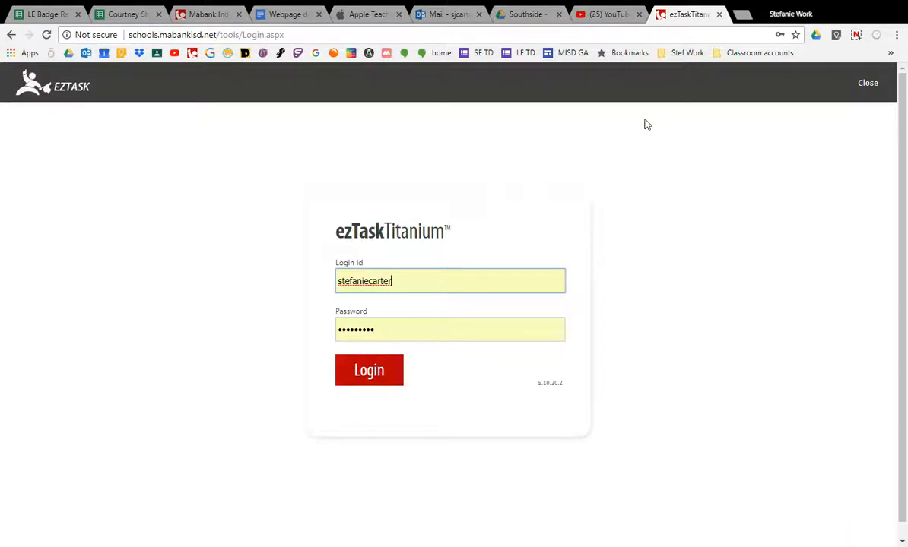